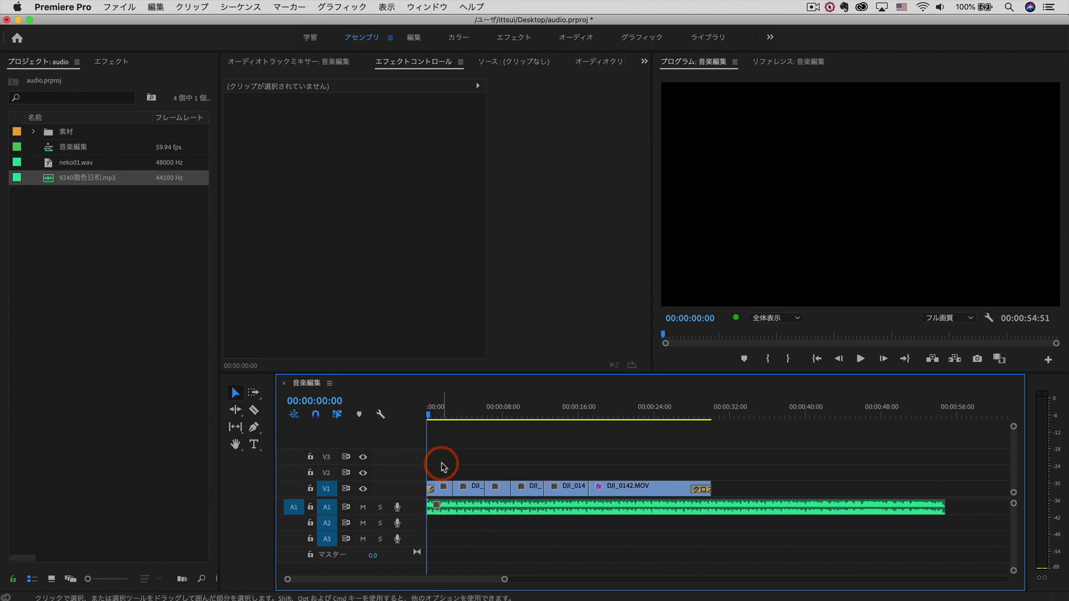
# - Trim the end of the music clip on A1 to match the end of the last video clip, and play back the ending
pyautogui.moveTo(470, 413); pyautogui.dragTo(438, 460)
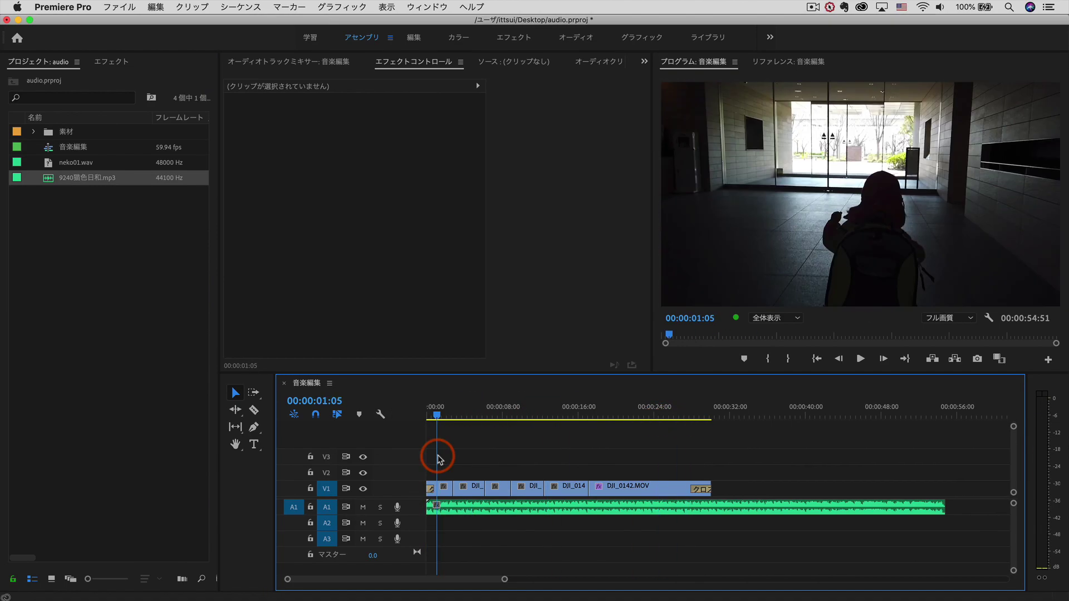
pyautogui.moveTo(457, 409); pyautogui.dragTo(728, 437)
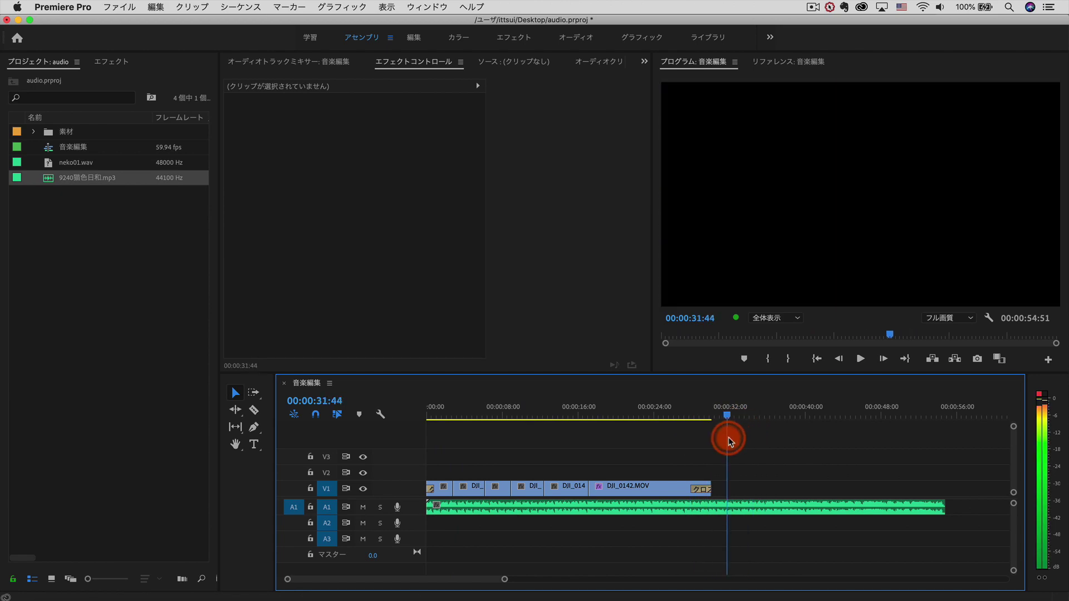
pyautogui.moveTo(939, 510); pyautogui.dragTo(709, 509)
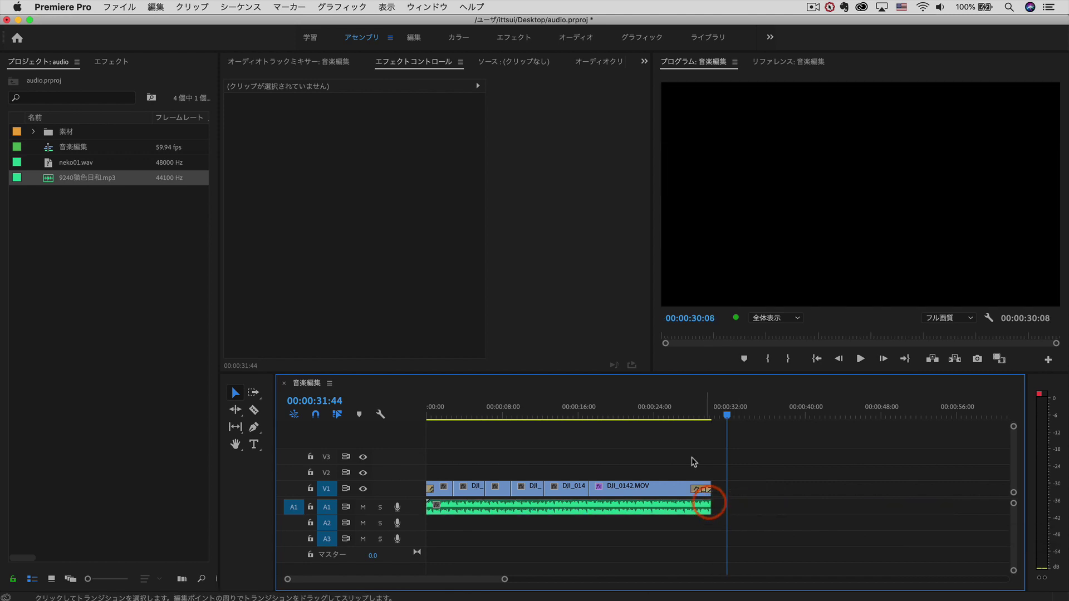
pyautogui.click(677, 418)
pyautogui.press('space')
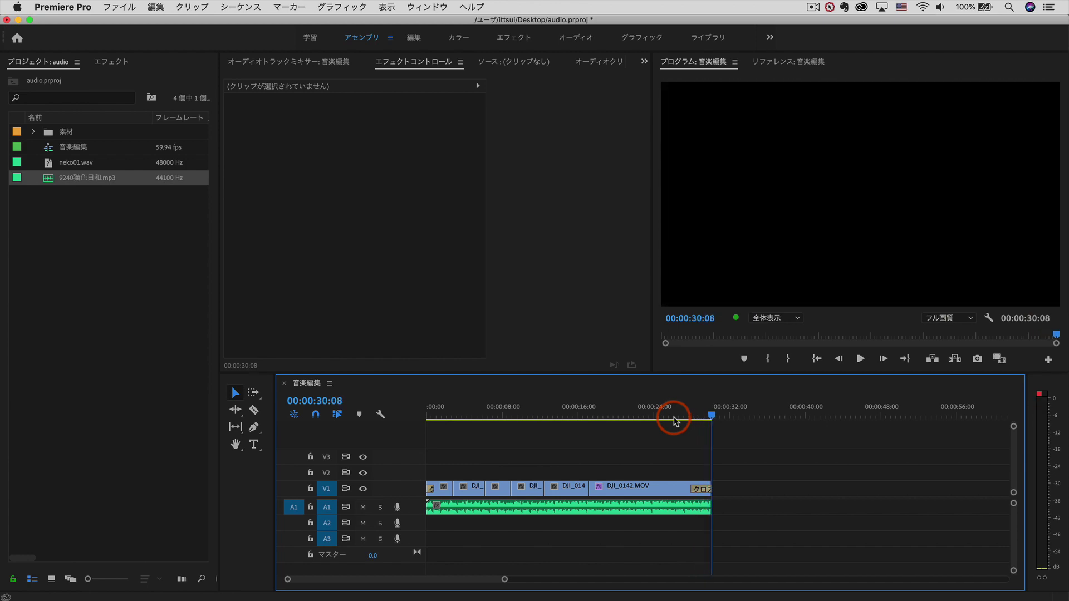
# - Apply a one-second Constant Power (コンスタントパワー) fade to the end of the trimmed music clip and play back the result
pyautogui.click(674, 418)
pyautogui.moveTo(680, 415); pyautogui.dragTo(702, 423)
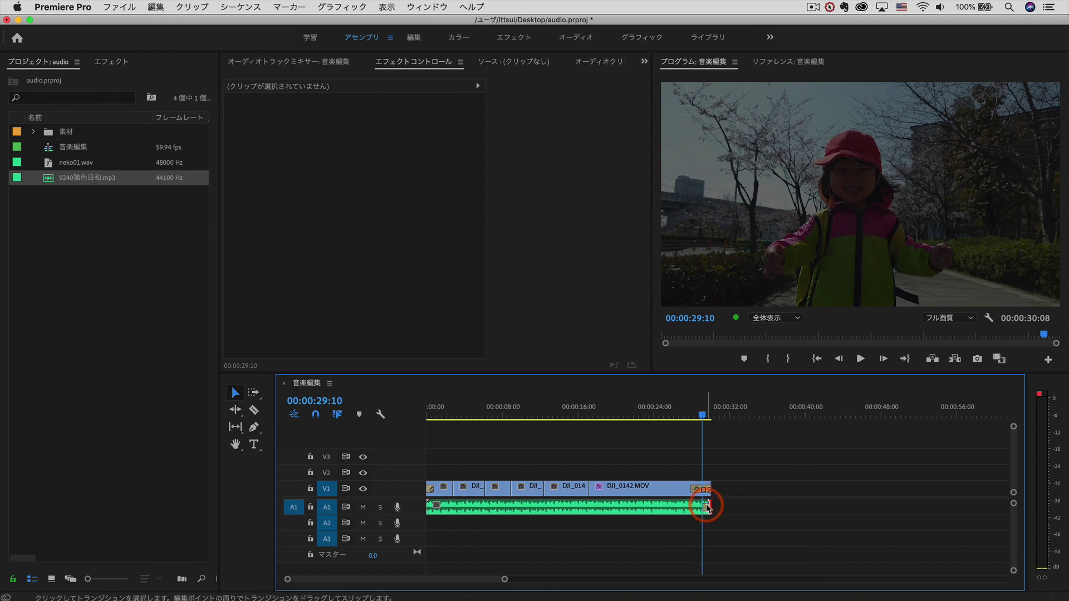
pyautogui.click(704, 508)
pyautogui.click(683, 419)
pyautogui.press('space')
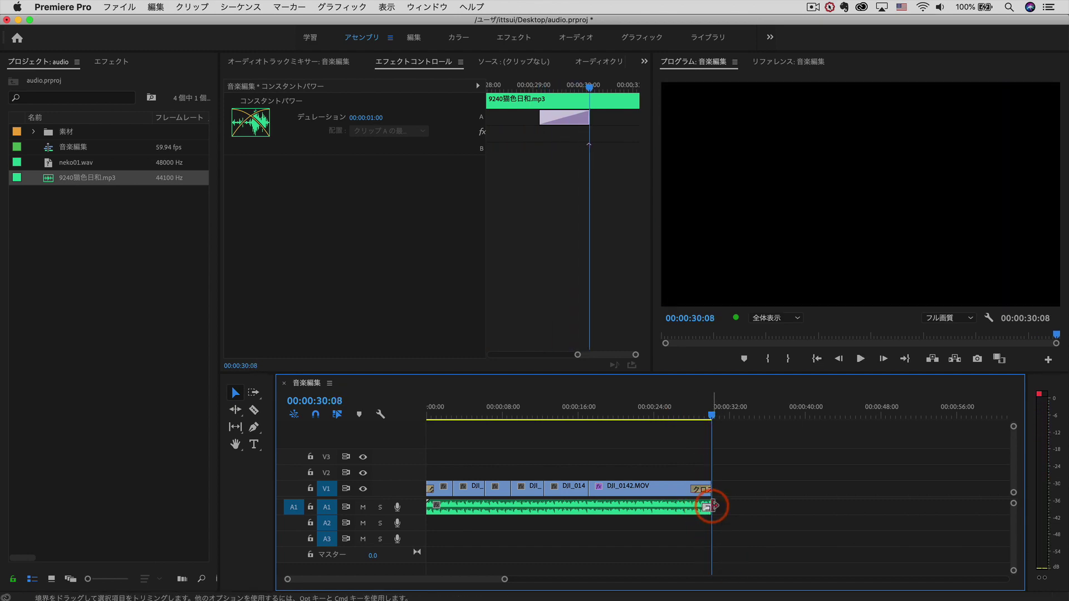
# - Extend the music clip on A1 back to its full length and delete the fade at its end
pyautogui.moveTo(711, 508); pyautogui.dragTo(1006, 520)
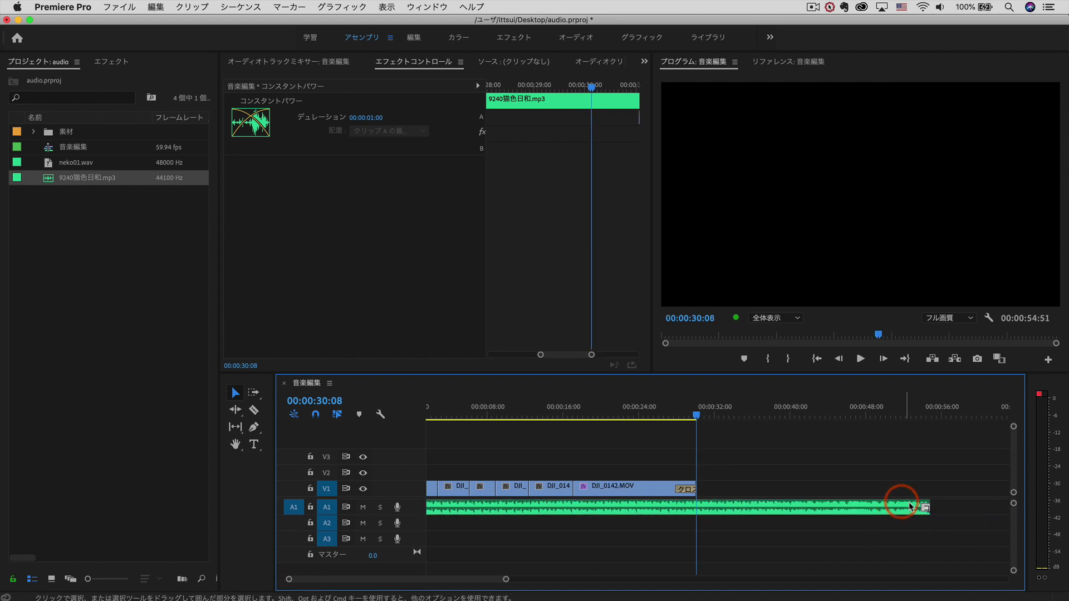
pyautogui.press('Delete')
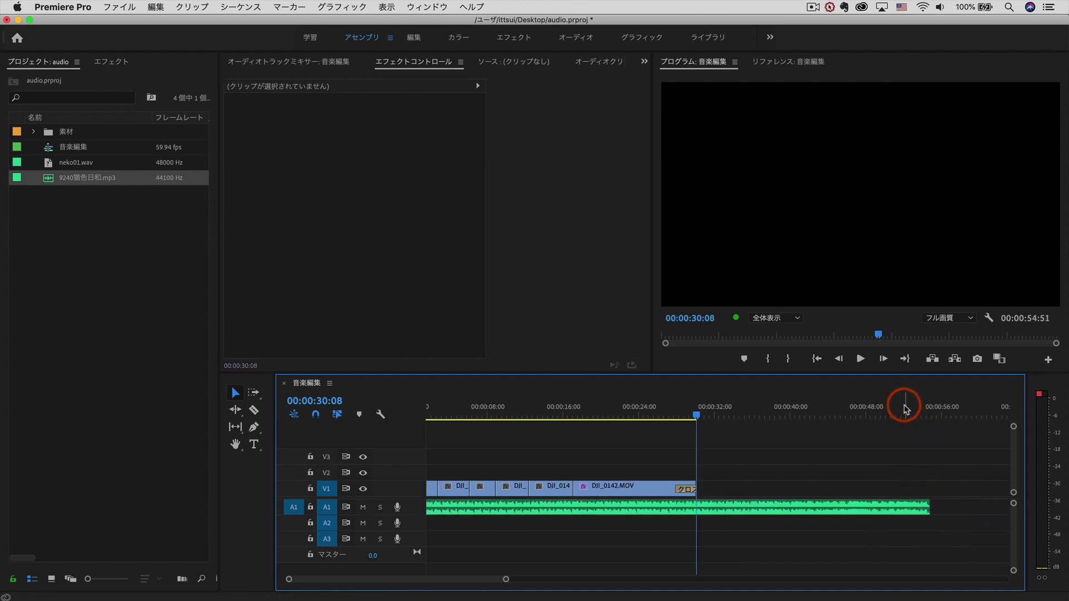
# - Play back the original ending of the full-length music clip
pyautogui.click(902, 410)
pyautogui.press('space')
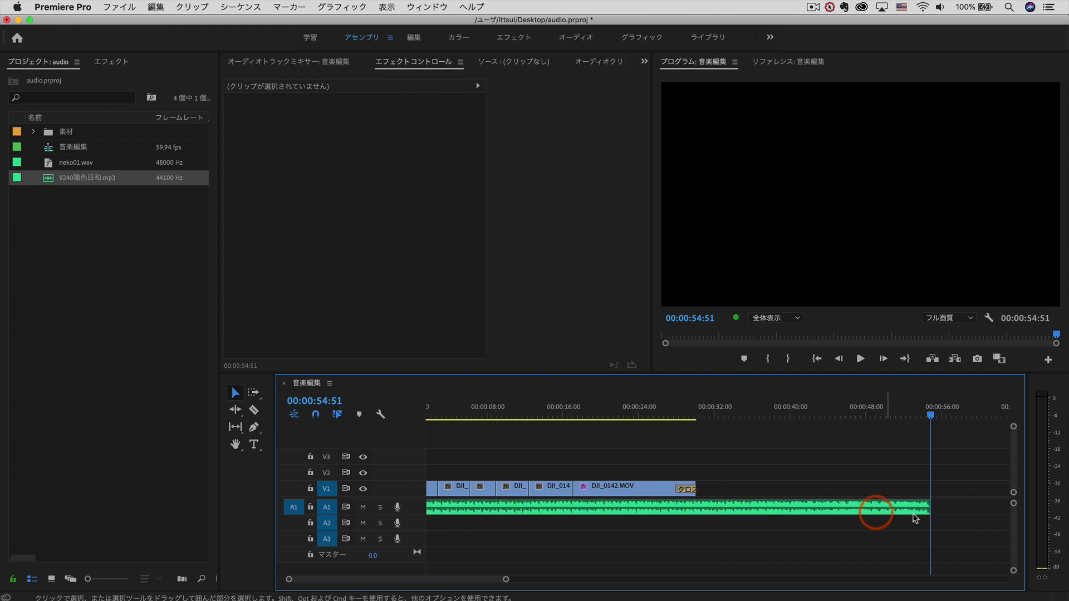
pyautogui.moveTo(905, 508); pyautogui.dragTo(947, 504)
# - Open the 9240猫色日和.mp3 clip on A1 for editing in Adobe Audition and briefly play back its opening
pyautogui.click(628, 505)
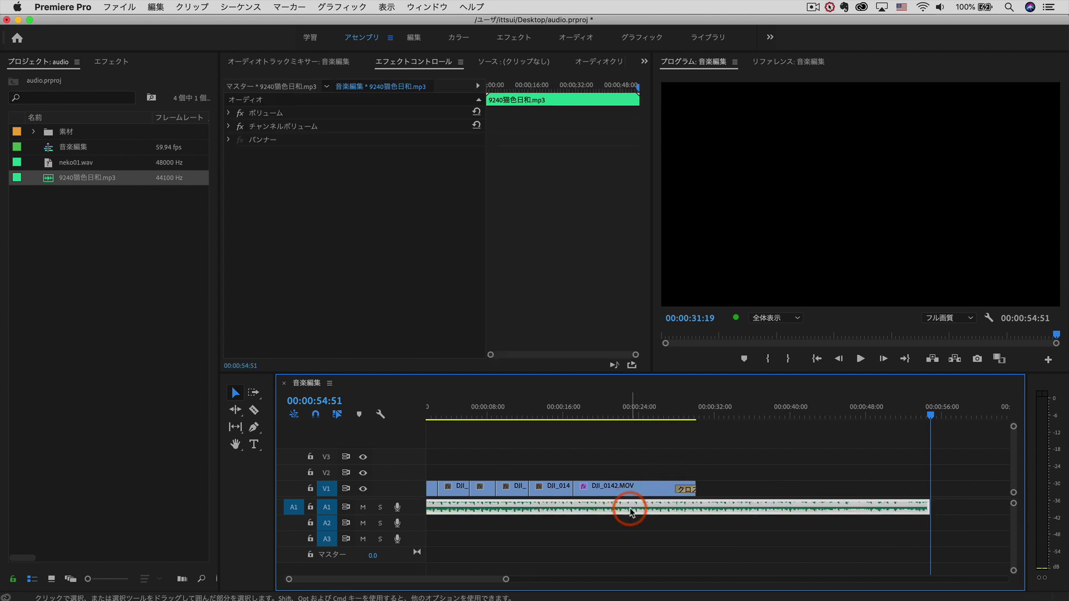
pyautogui.click(606, 407)
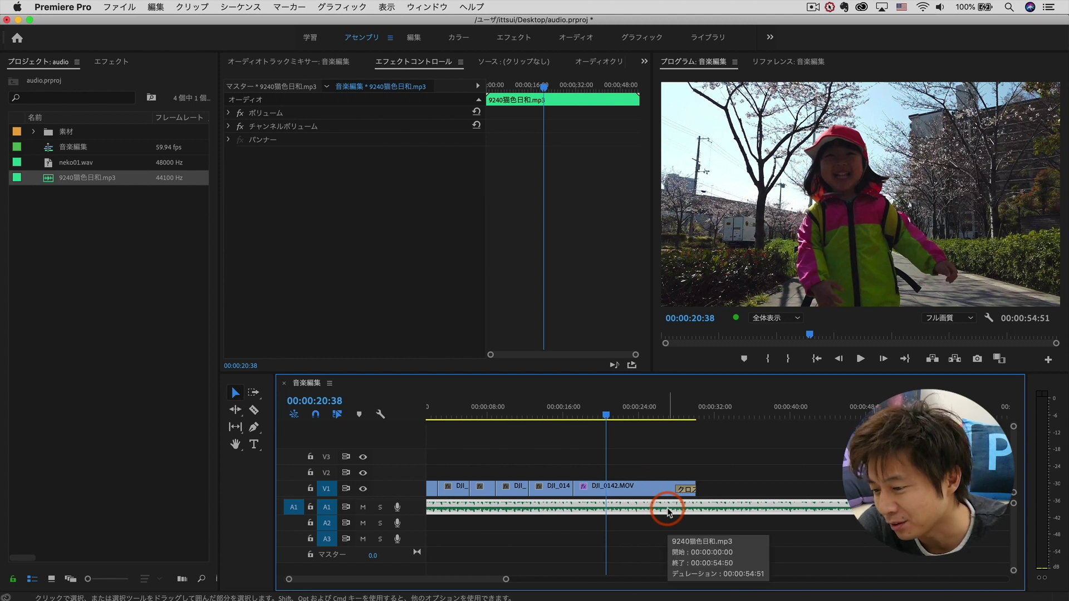
pyautogui.rightClick(669, 512)
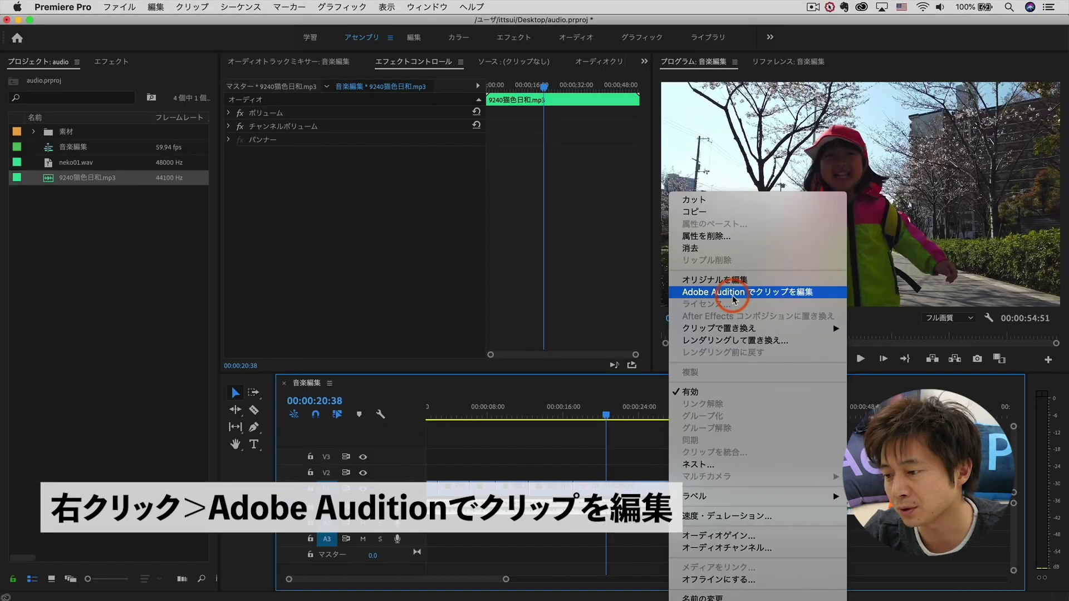
pyautogui.click(733, 293)
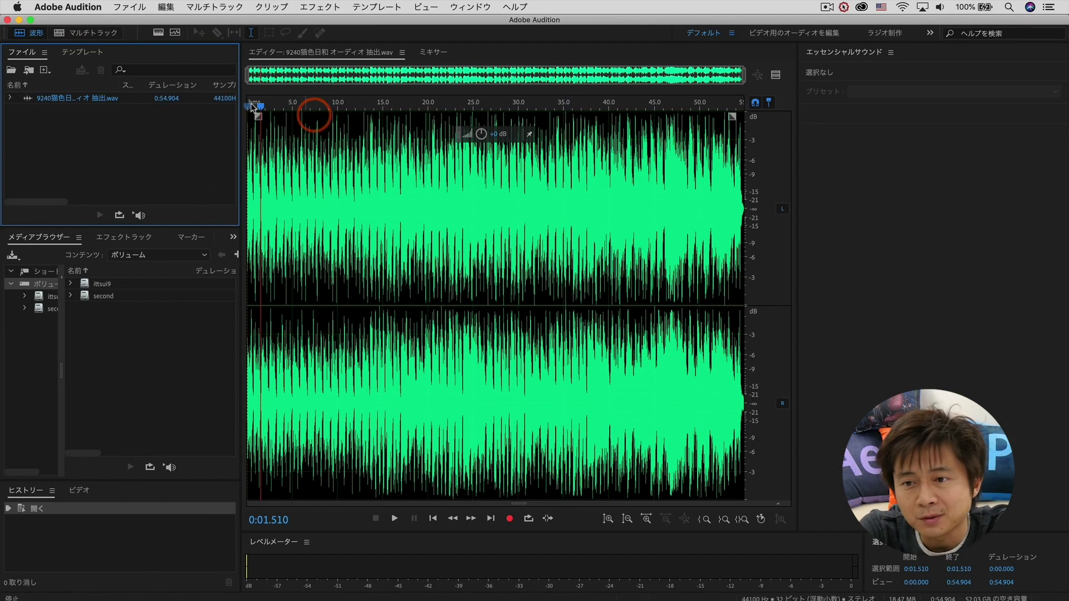
pyautogui.press('space')
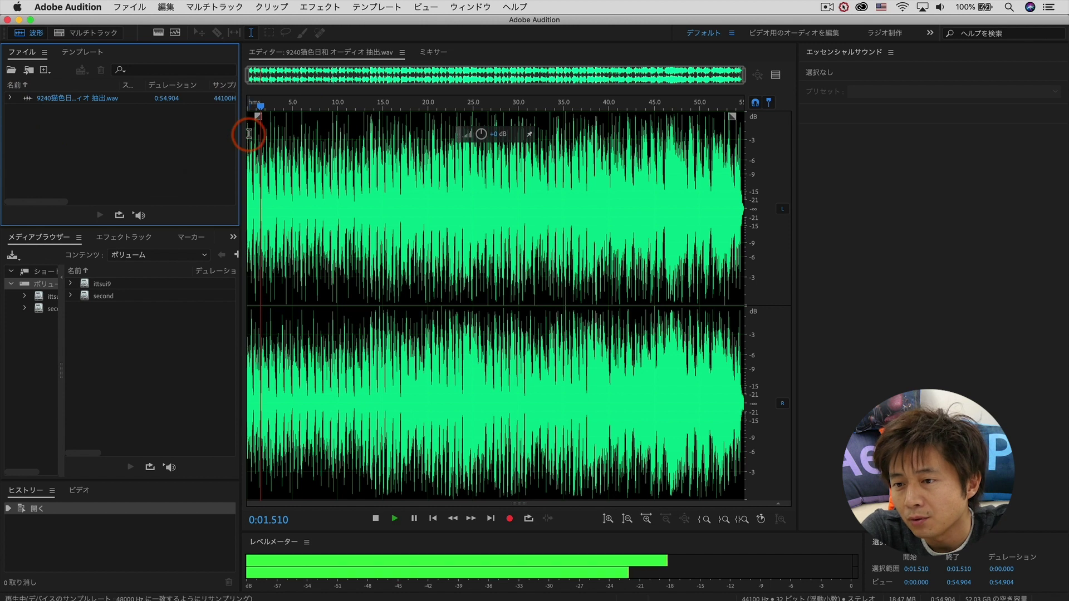
pyautogui.press('space')
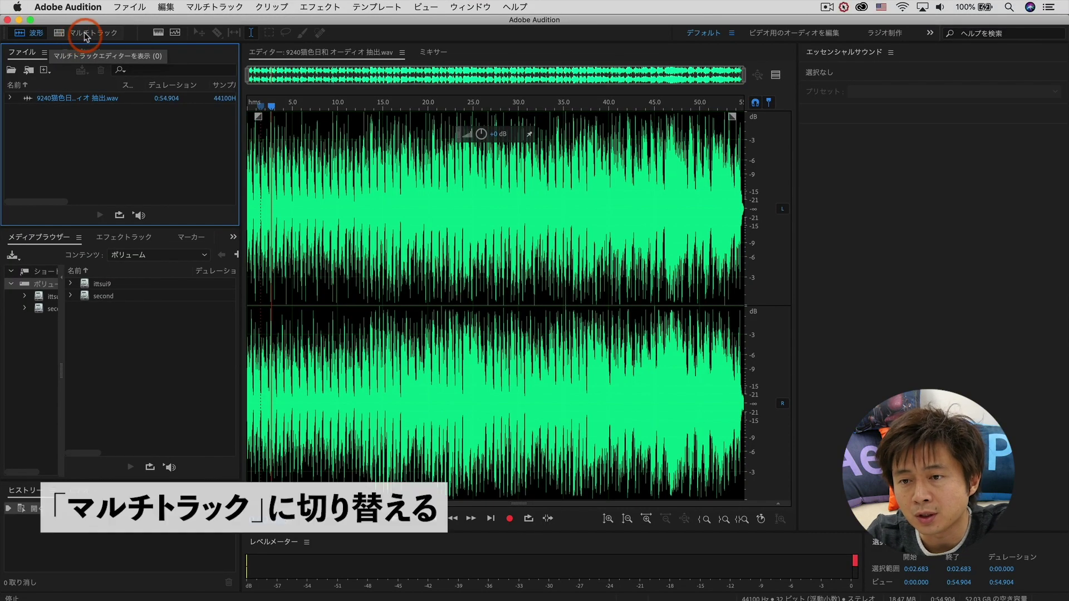
# - Create a multitrack session named test with a 48000 Hz sample rate, 32-bit depth and a stereo master
pyautogui.click(183, 74)
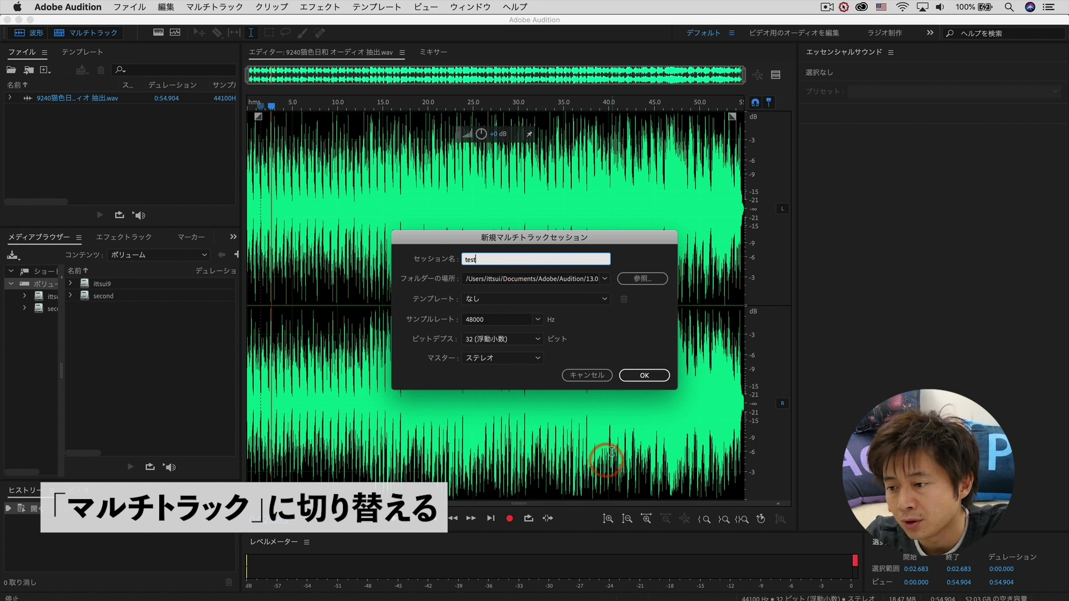
pyautogui.click(644, 376)
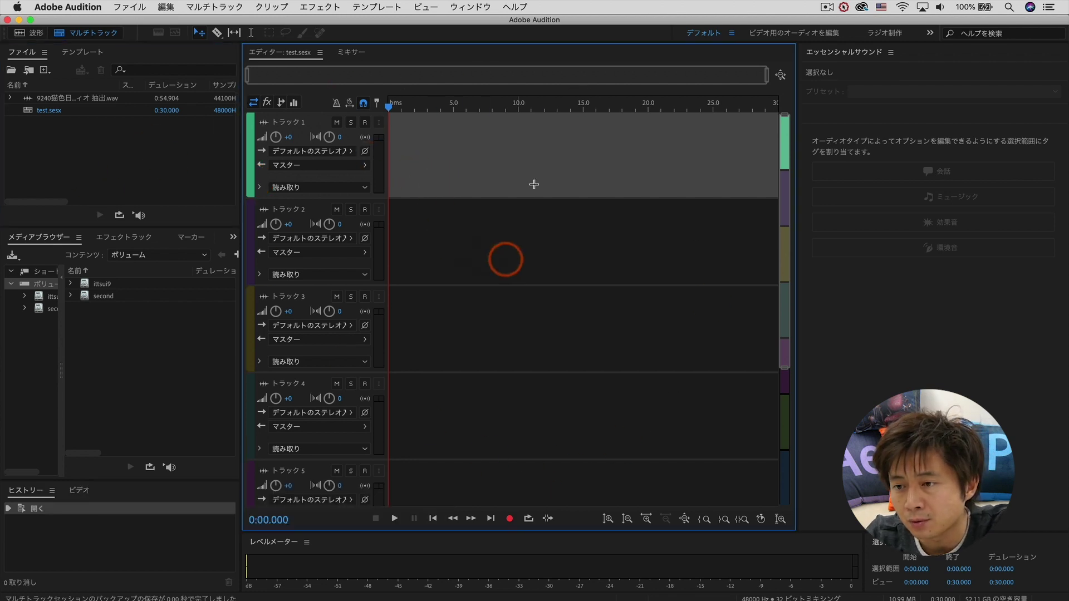
# - Place the extracted music file at the start of track 1, accepting the sample rate conversion, and fit the whole clip in view
pyautogui.click(38, 125)
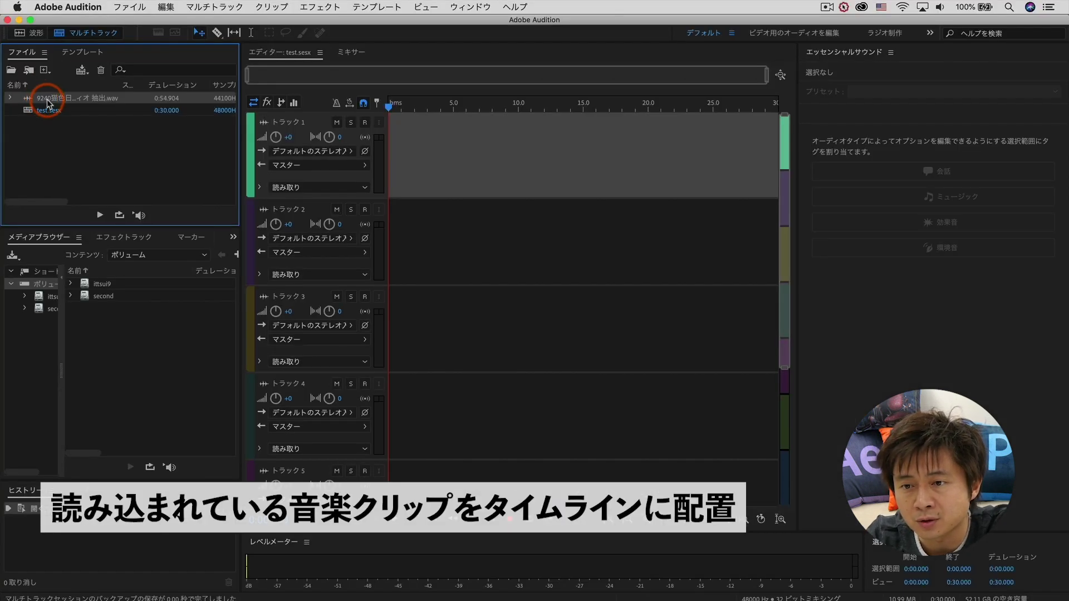
pyautogui.moveTo(93, 98); pyautogui.dragTo(386, 141)
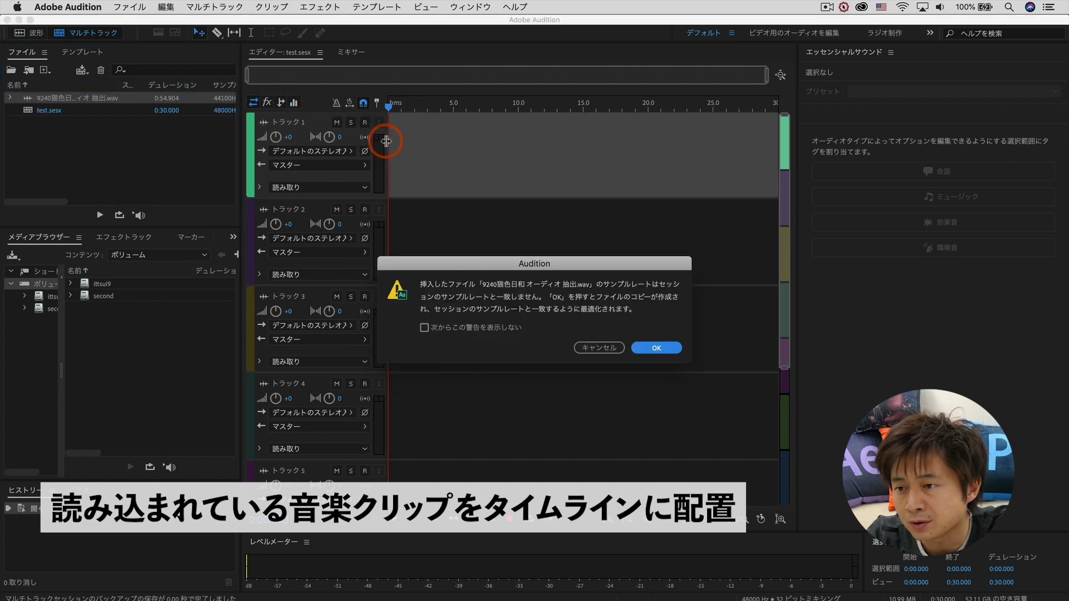
pyautogui.click(656, 348)
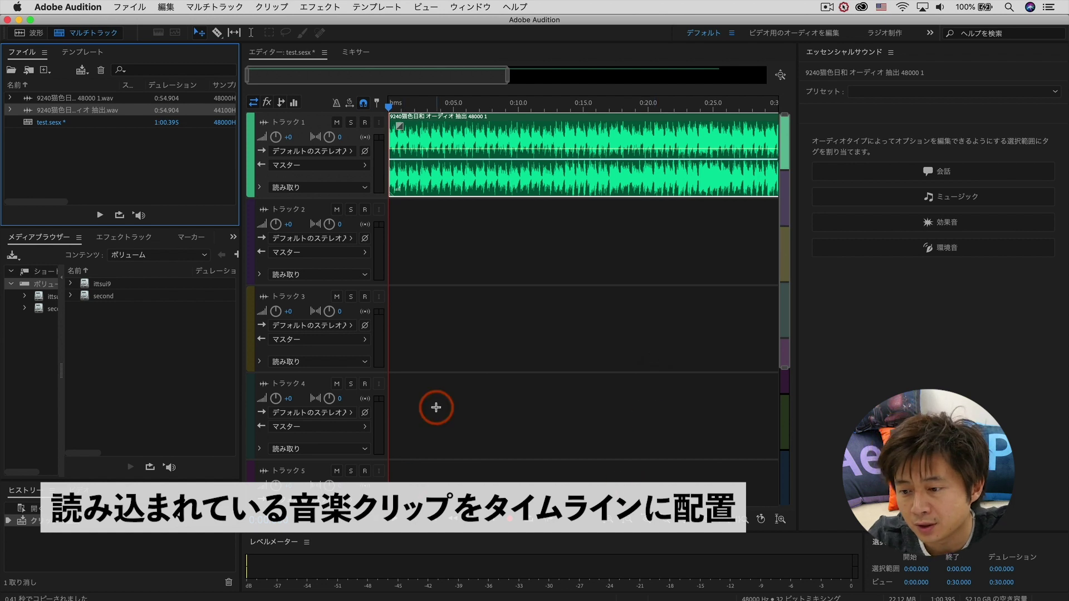
pyautogui.press('\\')
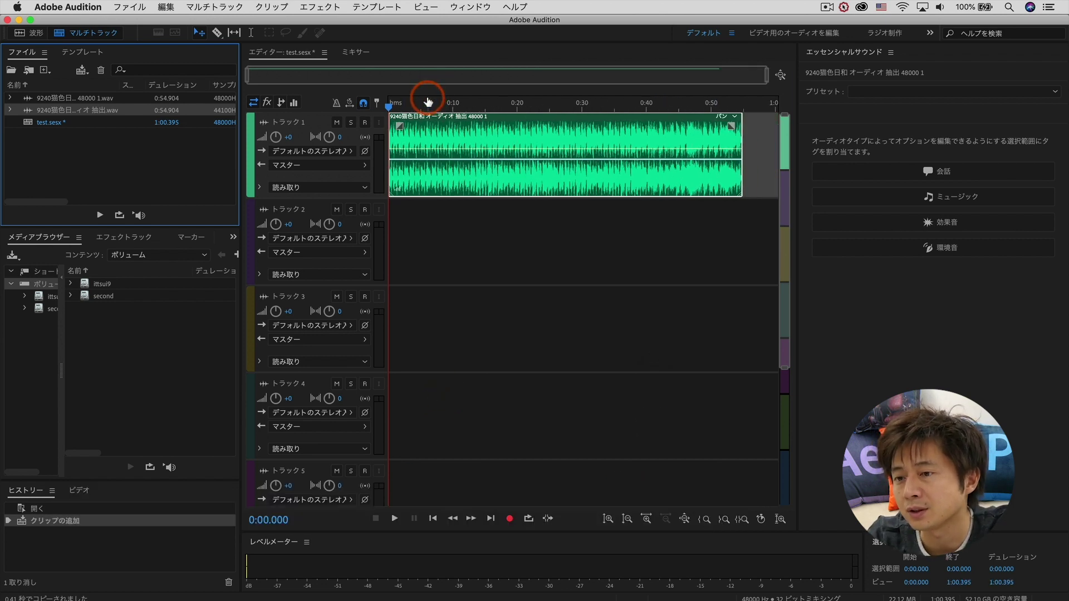
# - Assign the Music (ミュージック) audio type to the clip on track 1 in Essential Sound
pyautogui.moveTo(428, 102); pyautogui.dragTo(543, 102)
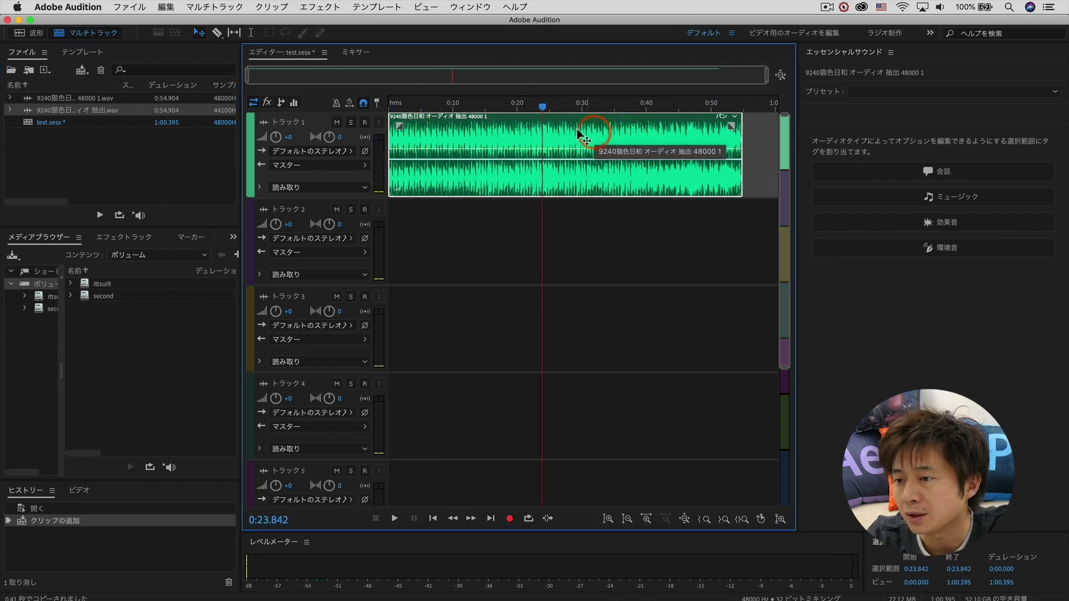
pyautogui.moveTo(396, 103); pyautogui.dragTo(390, 158)
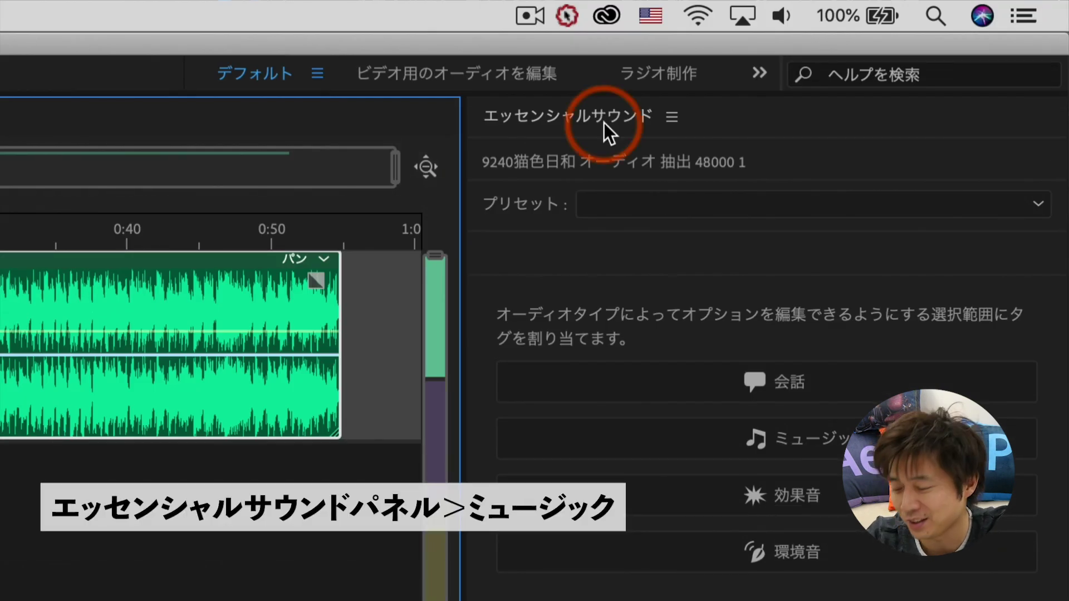
pyautogui.click(205, 298)
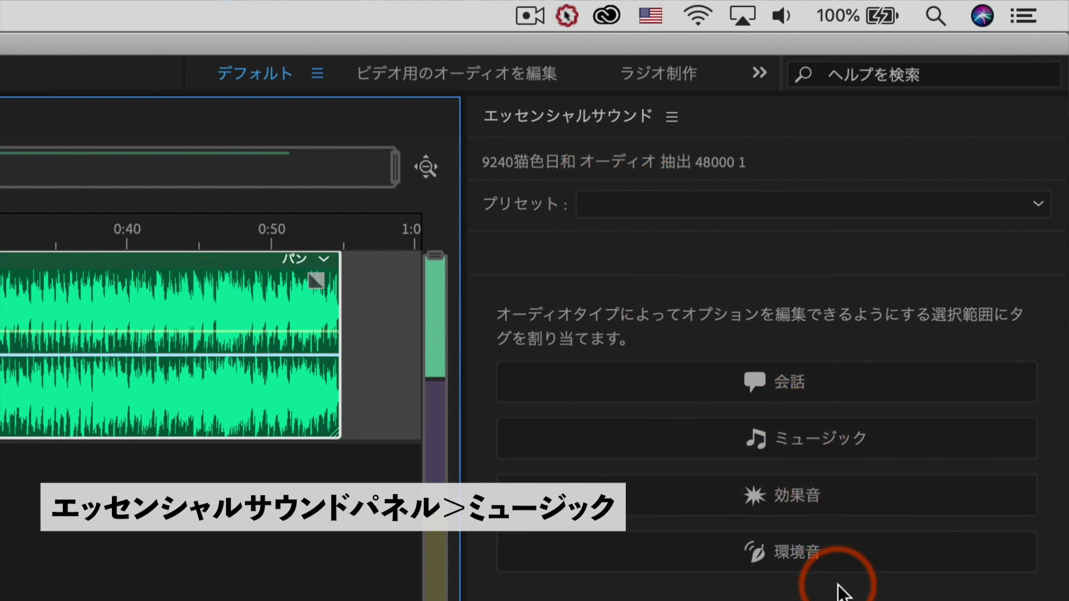
pyautogui.click(828, 451)
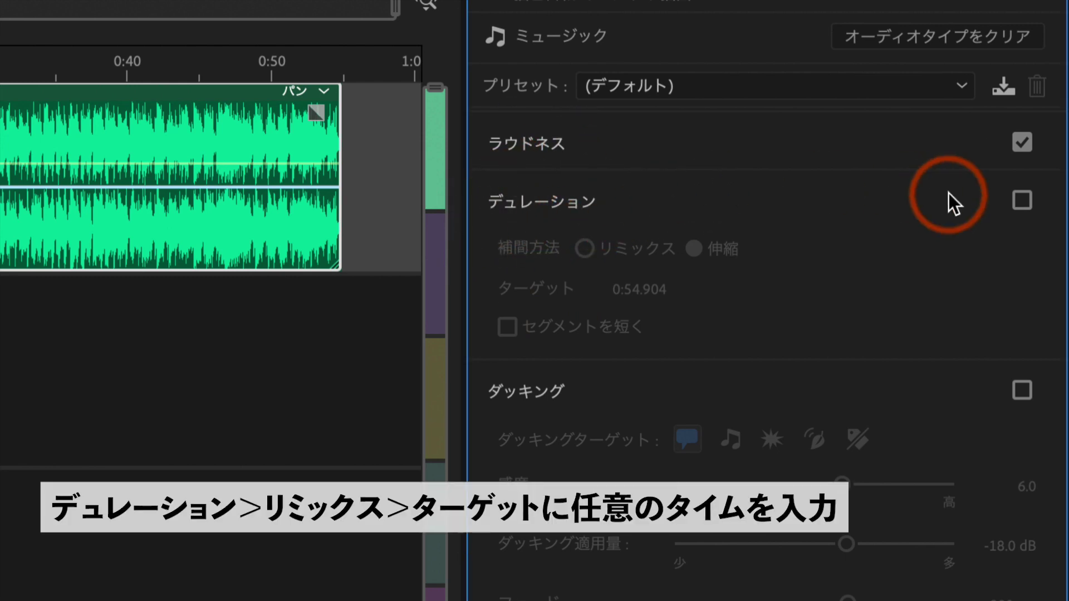
# - Enable Duration for the music clip, choose the Remix (リミックス) method, and set the target length to 30 seconds
pyautogui.click(1021, 201)
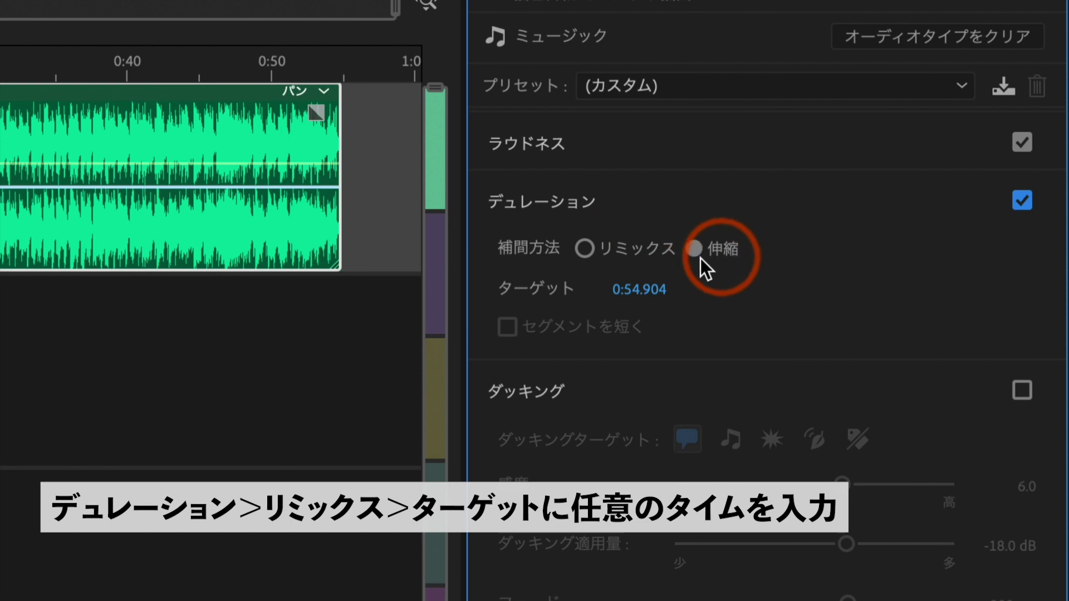
pyautogui.click(582, 250)
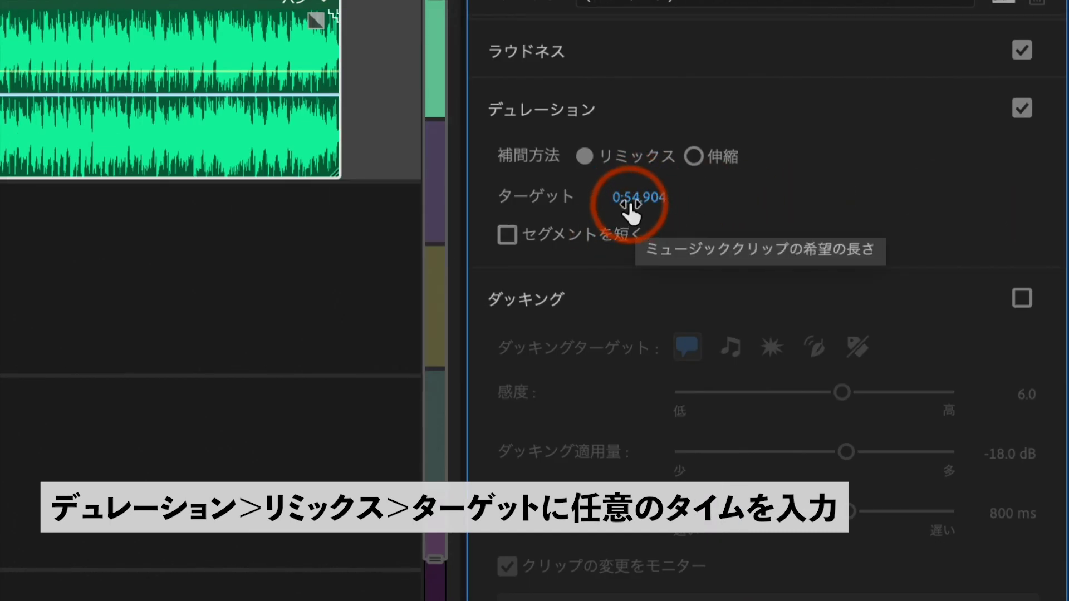
pyautogui.click(632, 202)
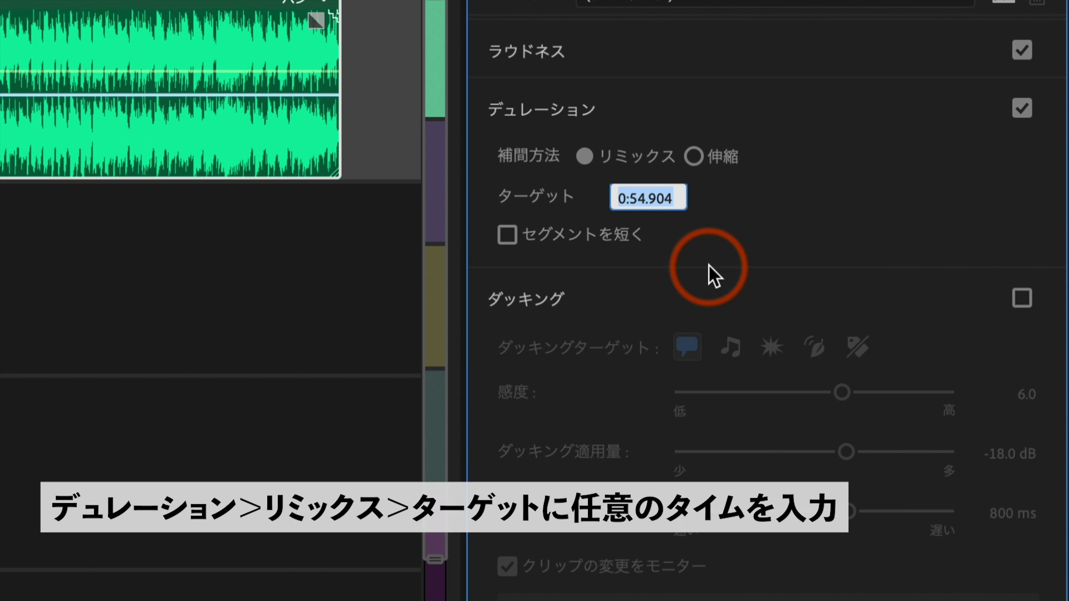
pyautogui.write('30')
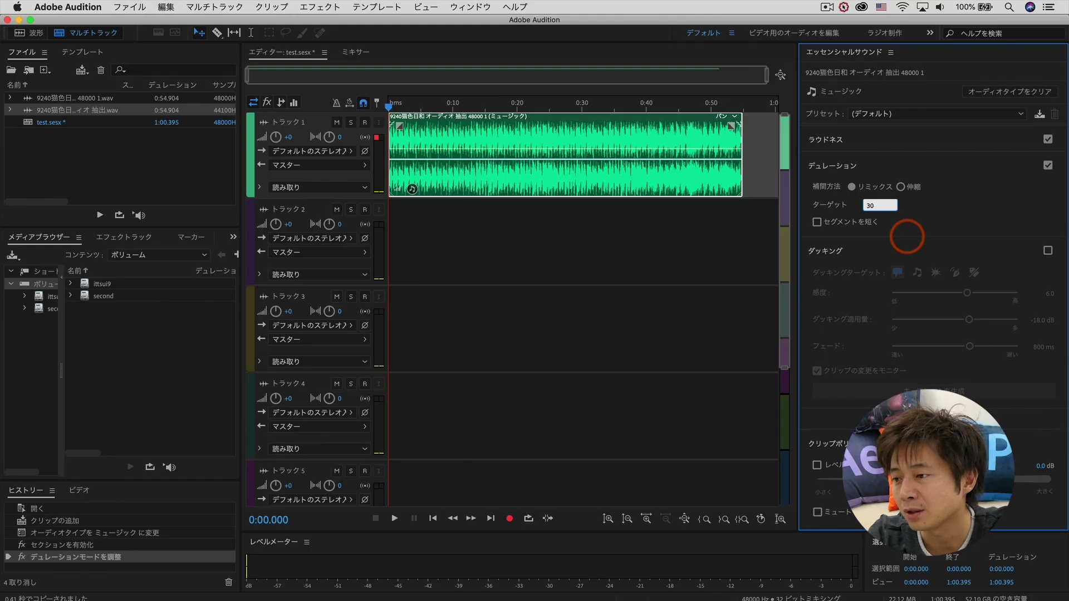
pyautogui.press('Return')
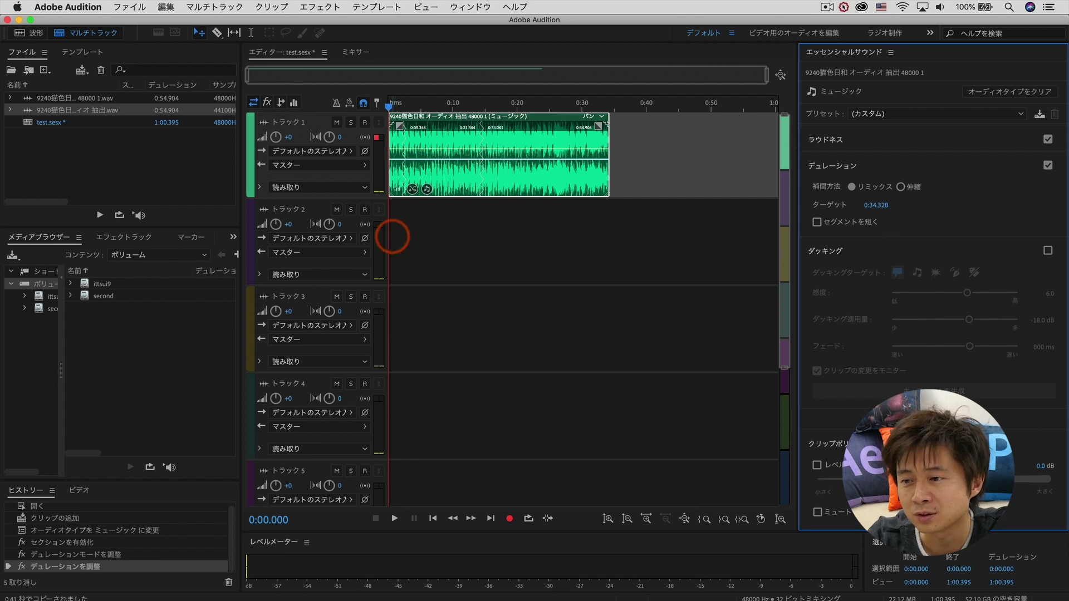
# - Play back the remixed music clip across its two edit points to check how smoothly the segments join
pyautogui.click(409, 103)
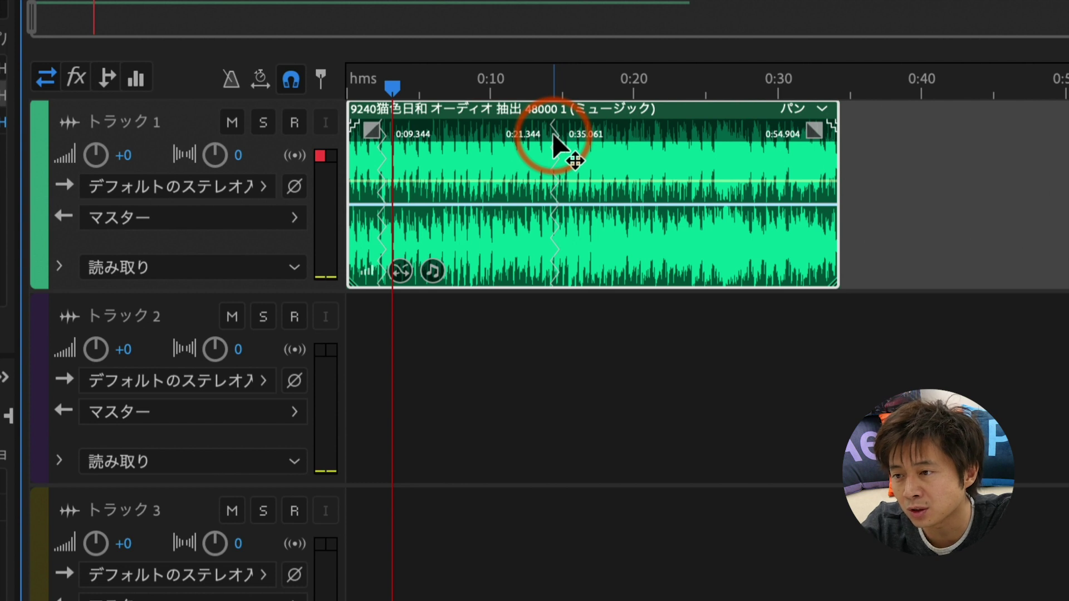
pyautogui.click(536, 89)
pyautogui.press('space')
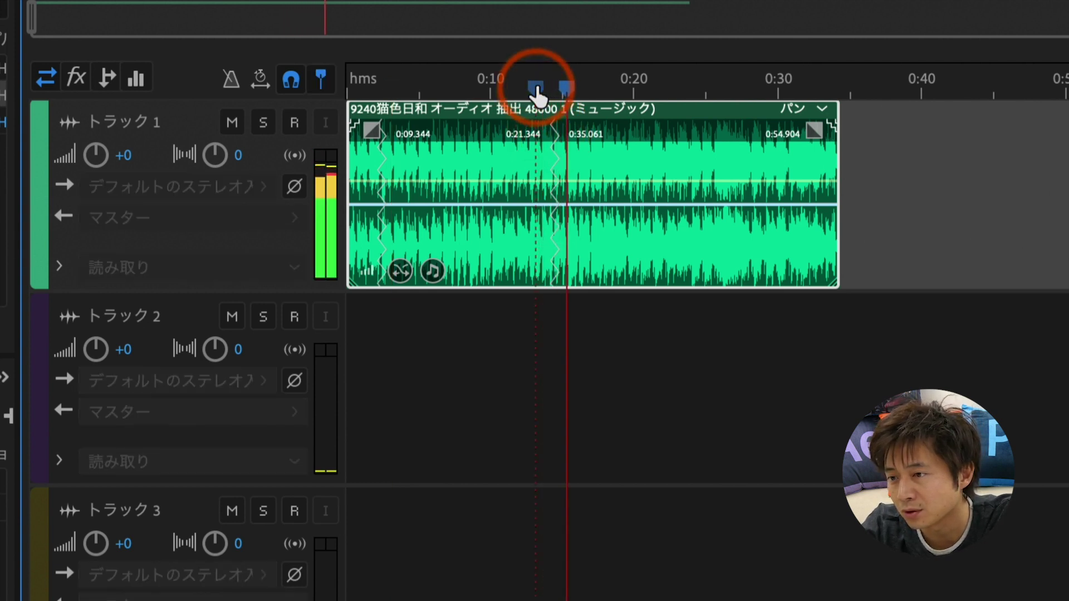
pyautogui.press('space')
pyautogui.press('space')
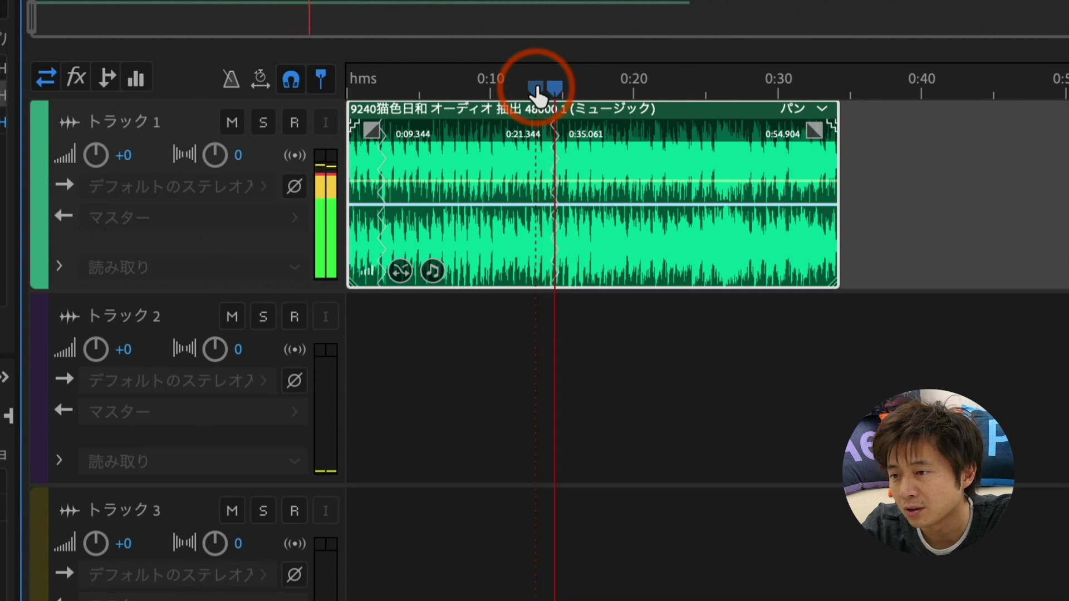
pyautogui.press('space')
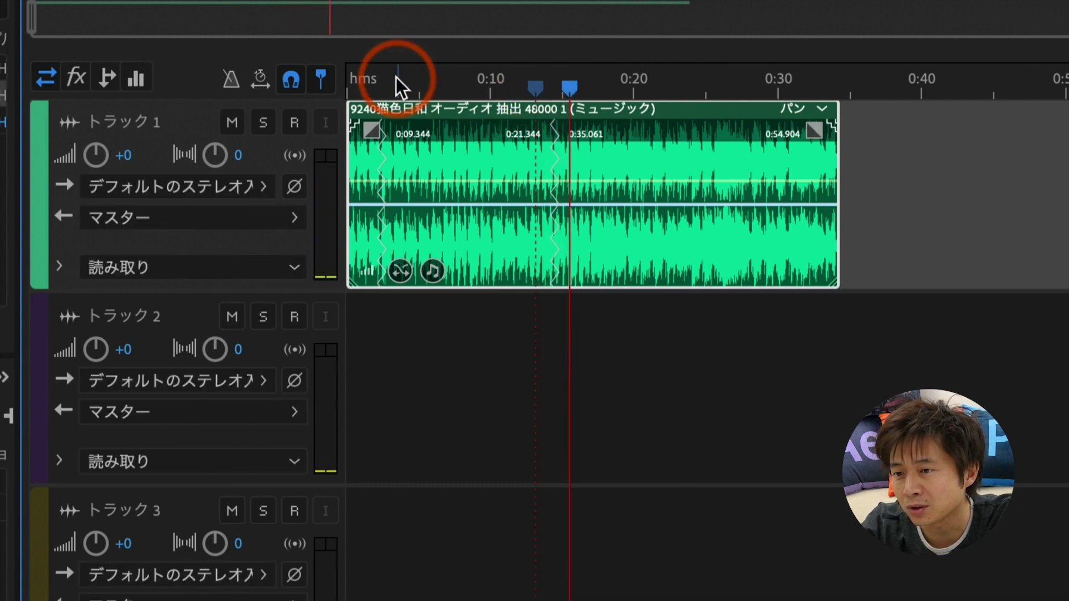
pyautogui.click(362, 85)
pyautogui.press('space')
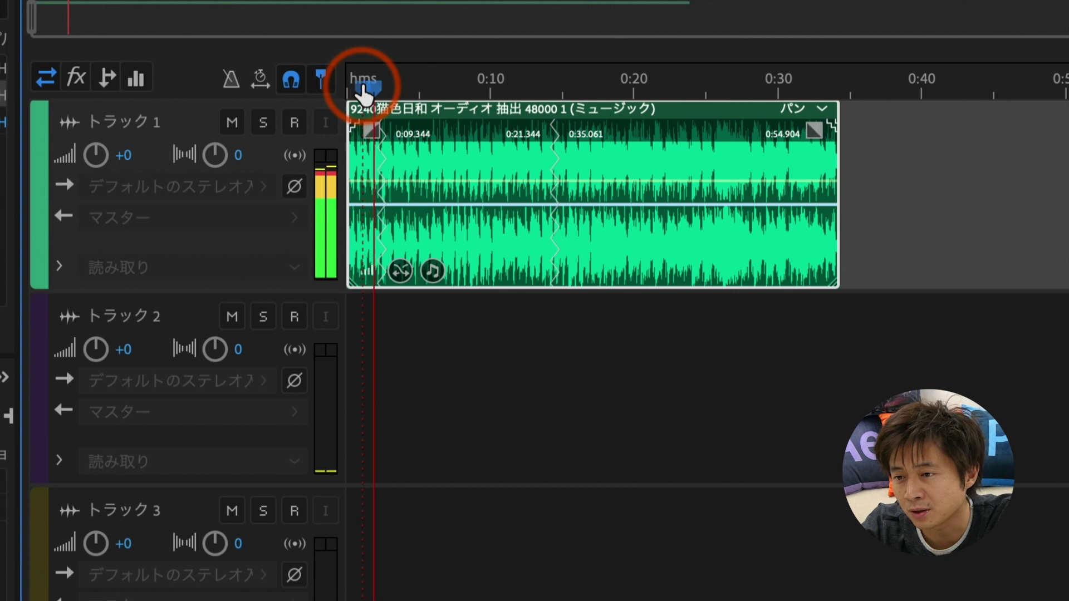
# - Stop the playback and move the playhead near the end of the remixed clip to examine its ending and length
pyautogui.press('space')
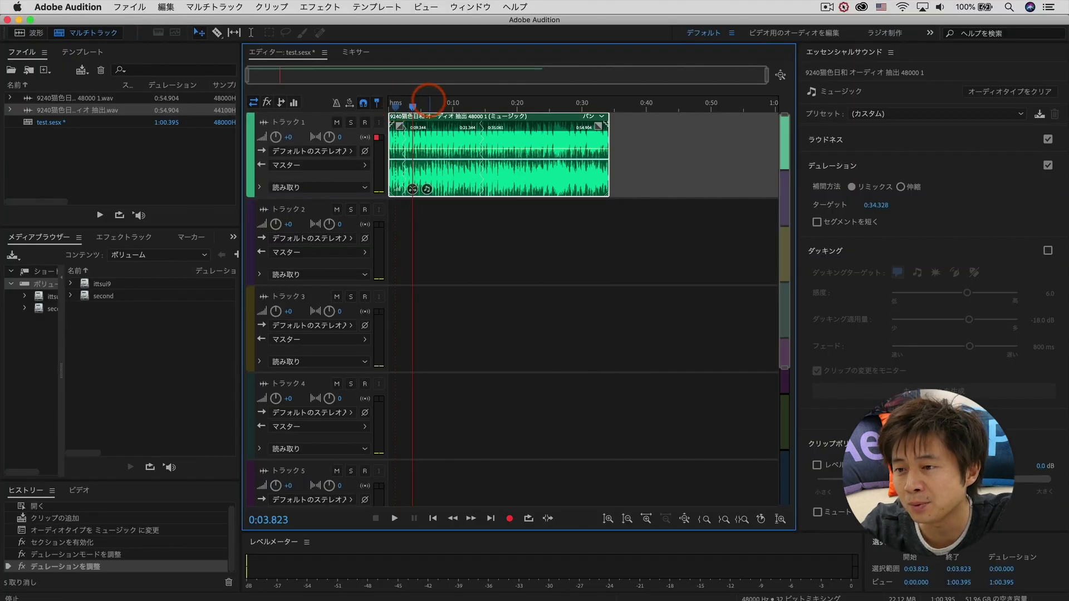
pyautogui.moveTo(429, 100); pyautogui.dragTo(564, 107)
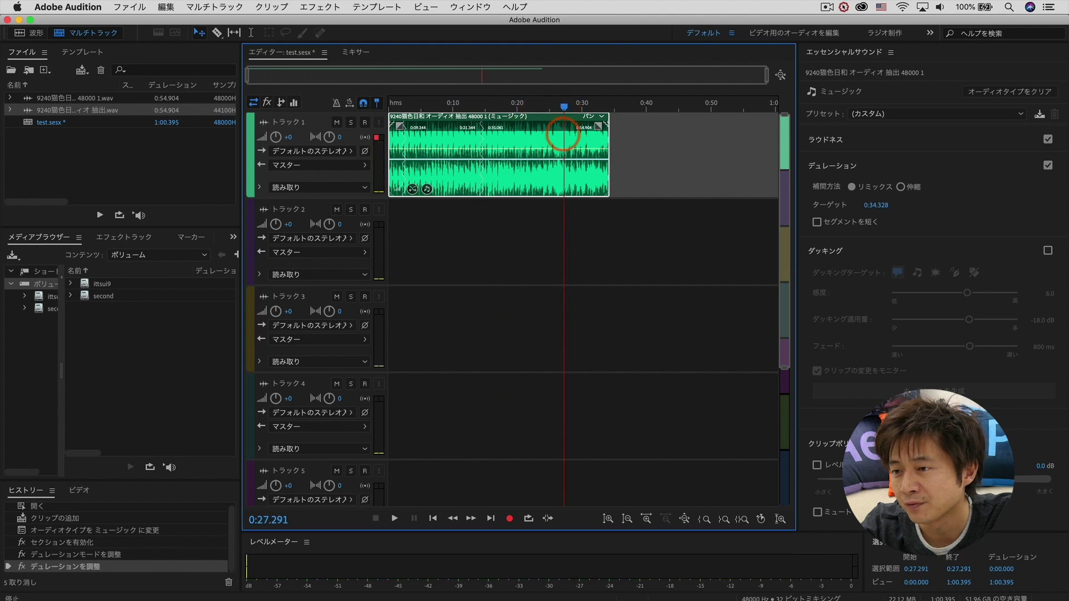
pyautogui.click(594, 102)
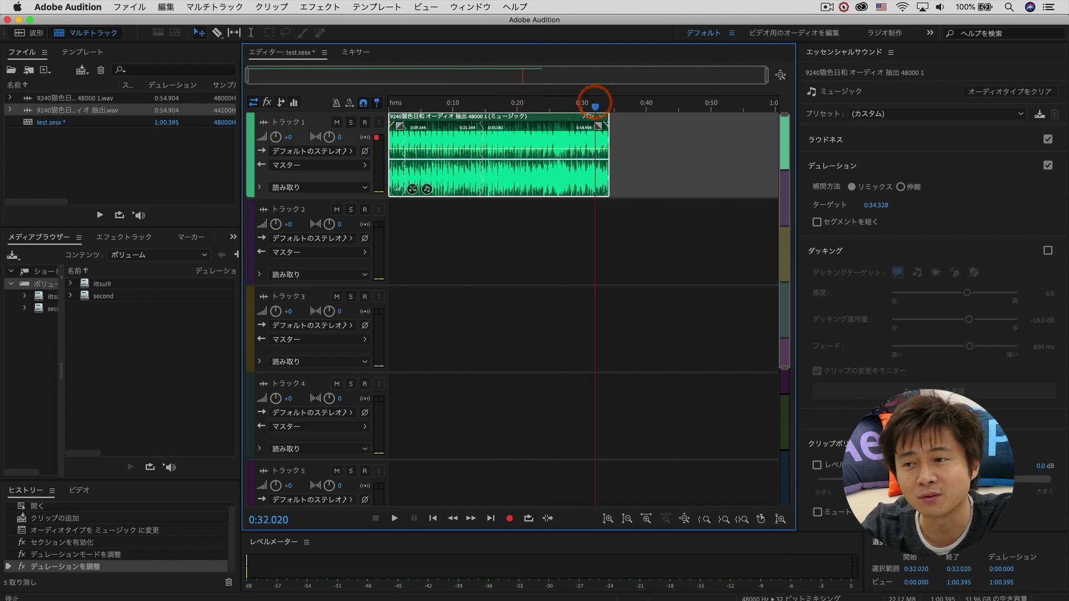
pyautogui.press('j')
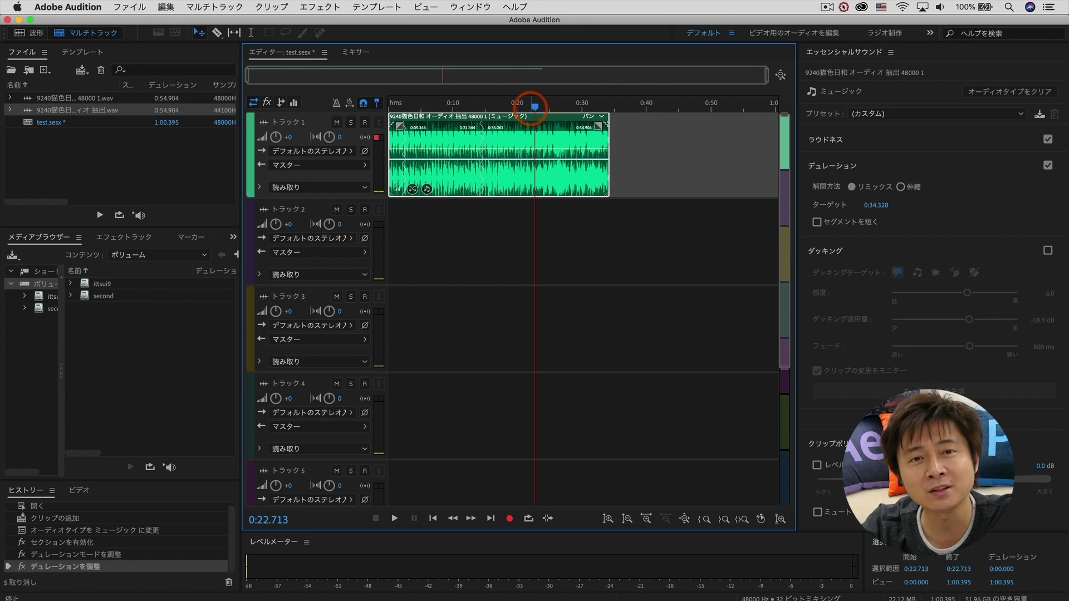
pyautogui.moveTo(533, 106); pyautogui.dragTo(560, 106)
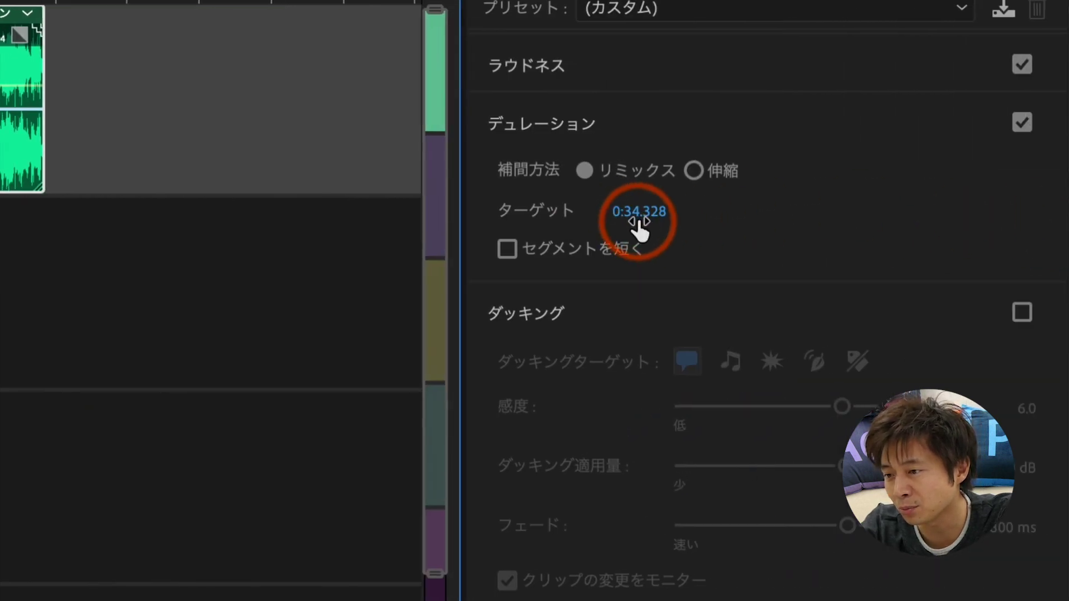
# - Set the remix target length (ターゲット) of the music clip to 29 seconds
pyautogui.click(638, 214)
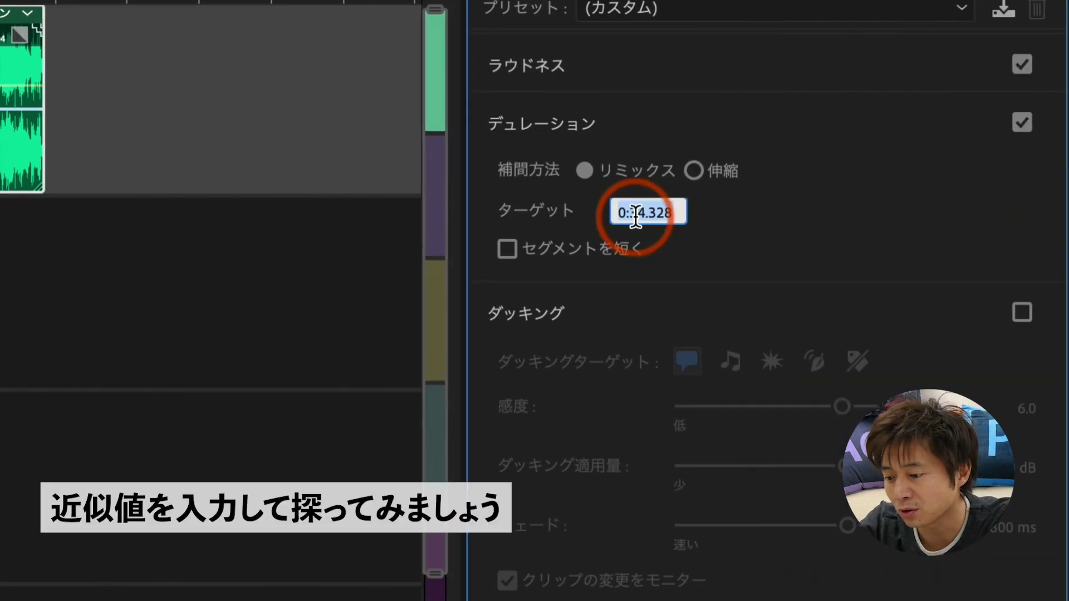
pyautogui.write('29')
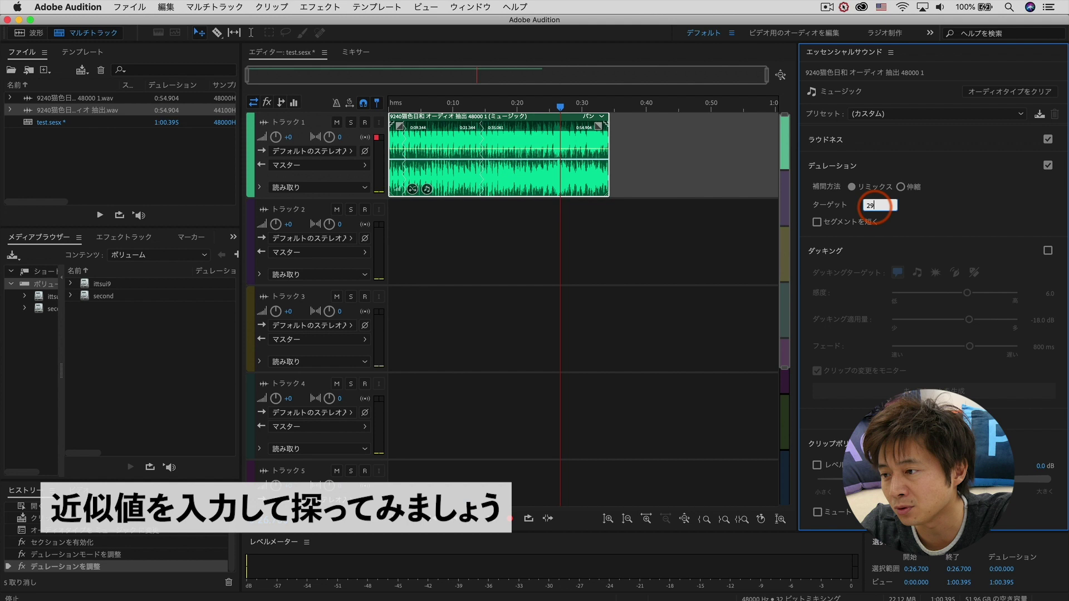
pyautogui.press('Return')
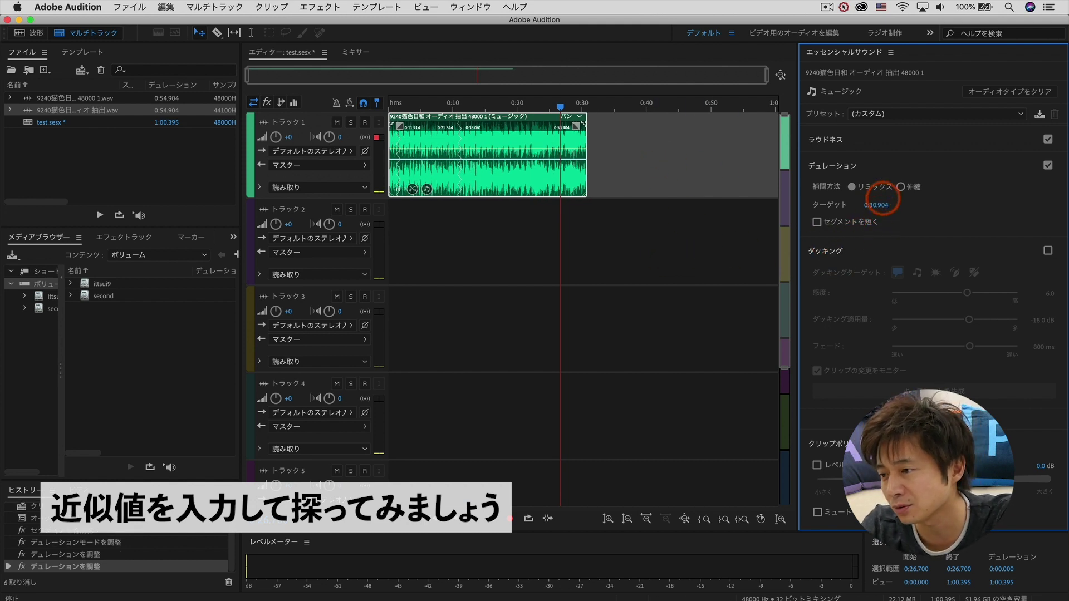
# - Play back the clip across its second edit point from about 0:09.8, and return the playhead to the start
pyautogui.moveTo(536, 102); pyautogui.dragTo(453, 102)
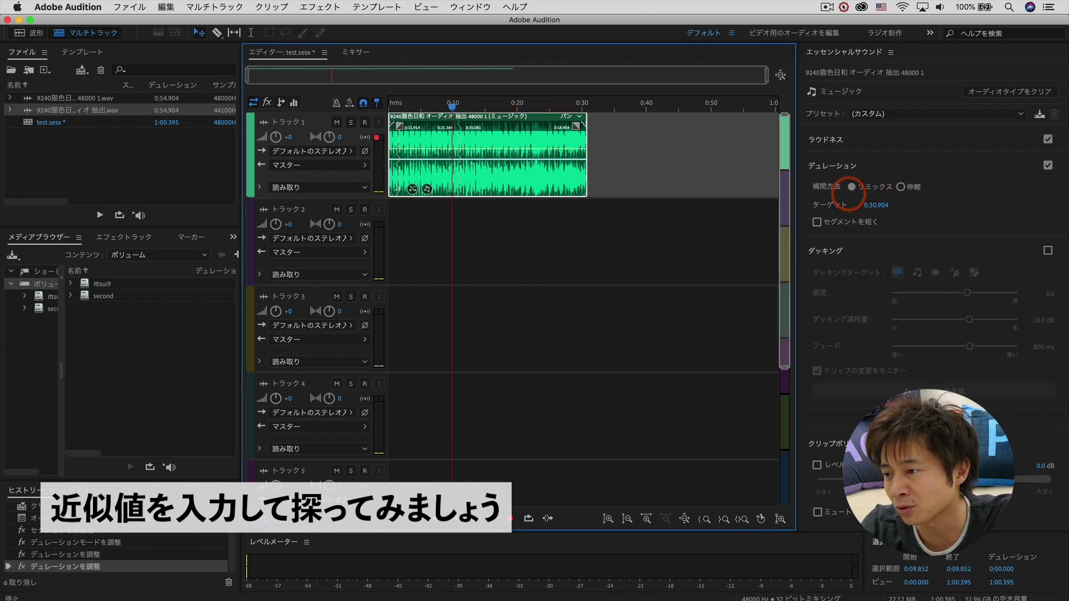
pyautogui.press('space')
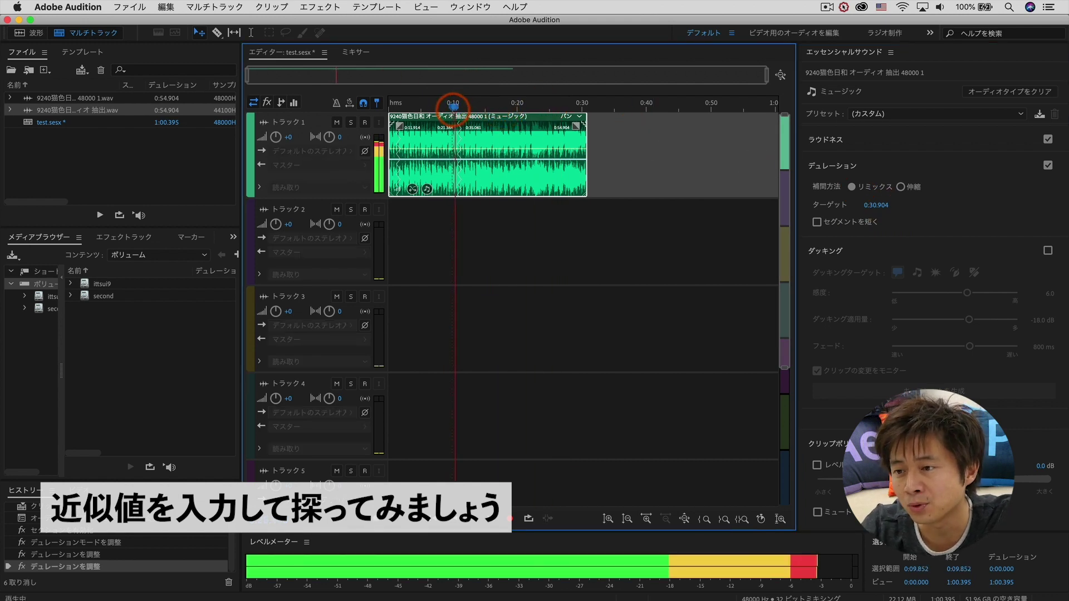
pyautogui.press('space')
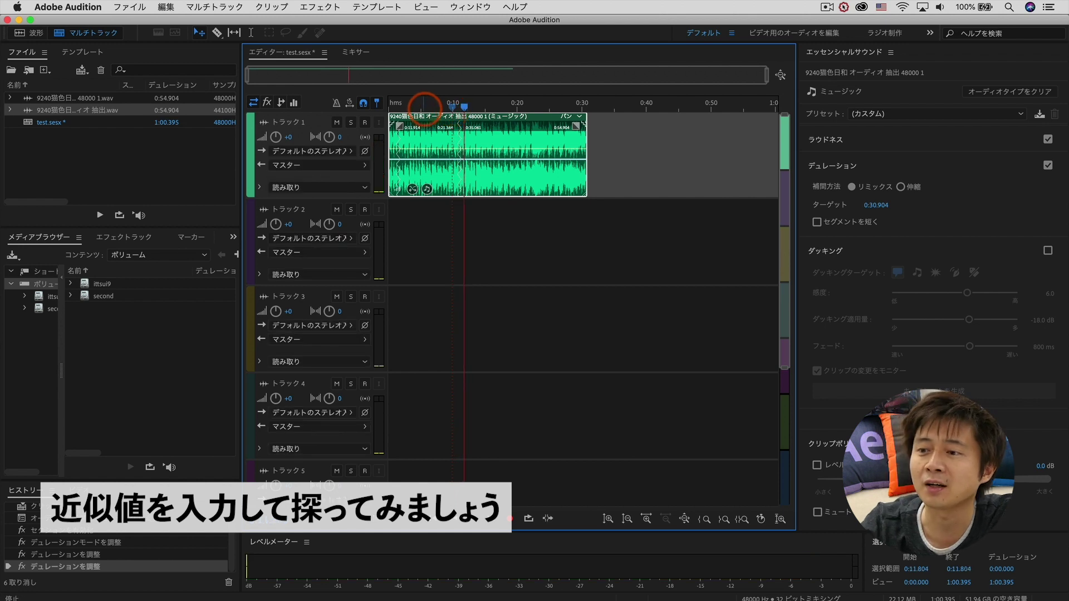
pyautogui.moveTo(417, 106); pyautogui.dragTo(360, 106)
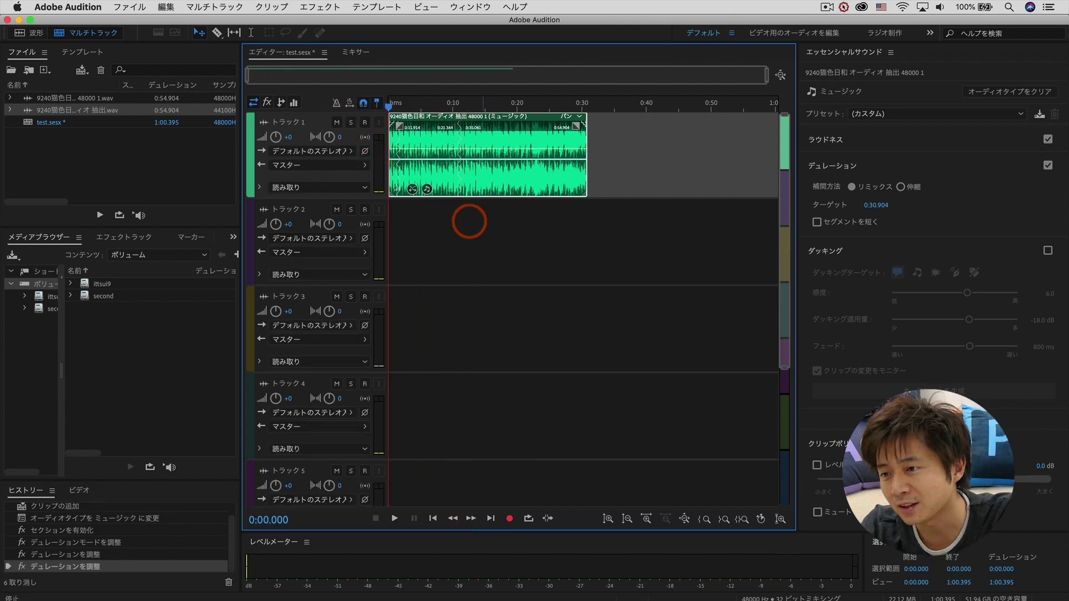
# - Start a multitrack mixdown export of the entire session (セッション全体) and name the file neco01.wav
pyautogui.click(130, 6)
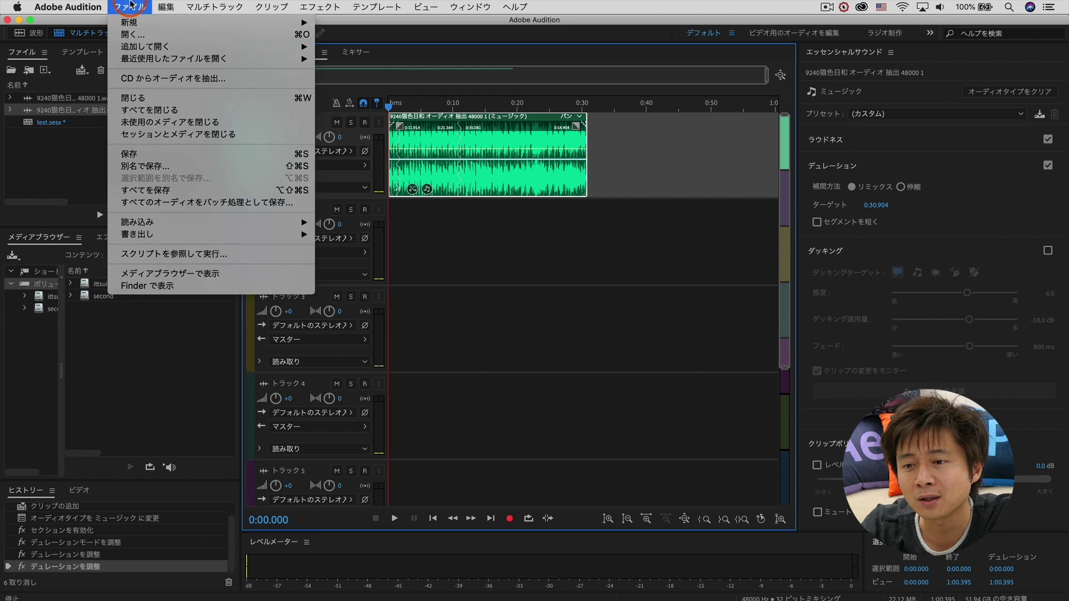
pyautogui.moveTo(165, 239)
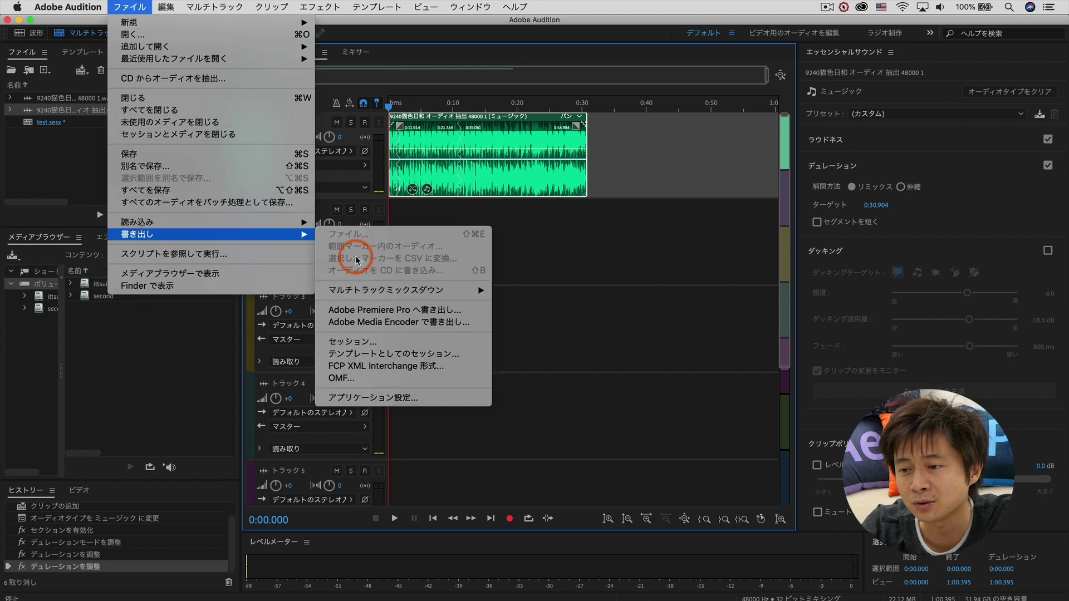
pyautogui.moveTo(388, 295)
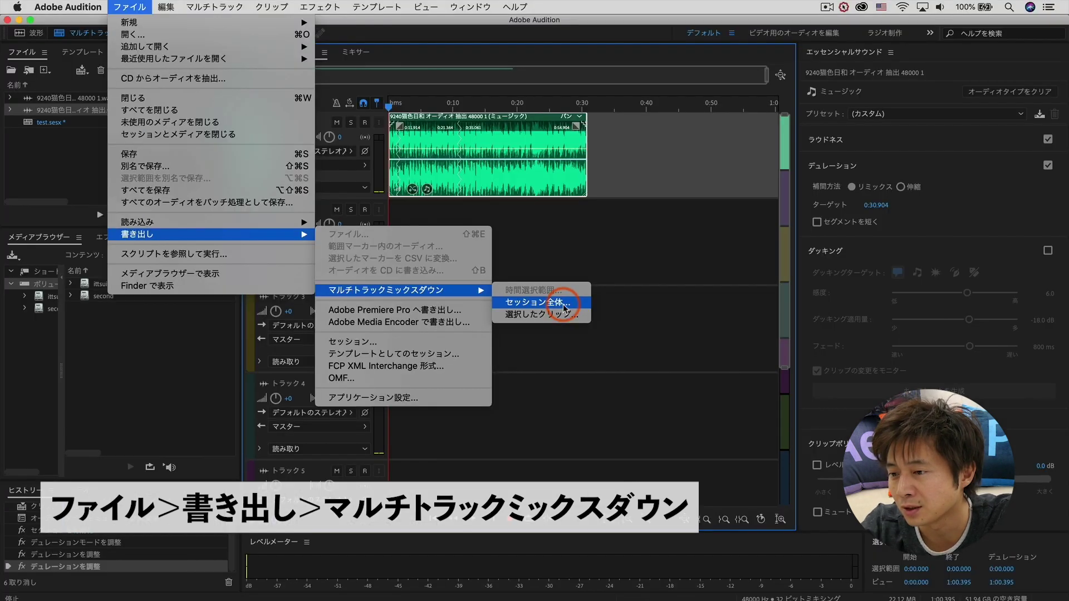
pyautogui.click(547, 307)
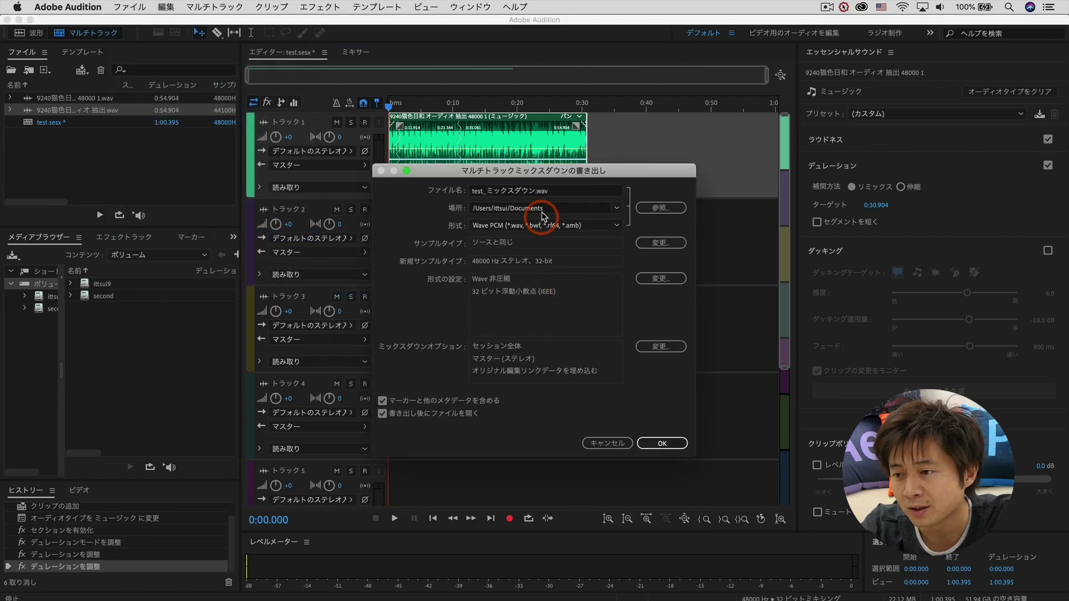
pyautogui.doubleClick(533, 192)
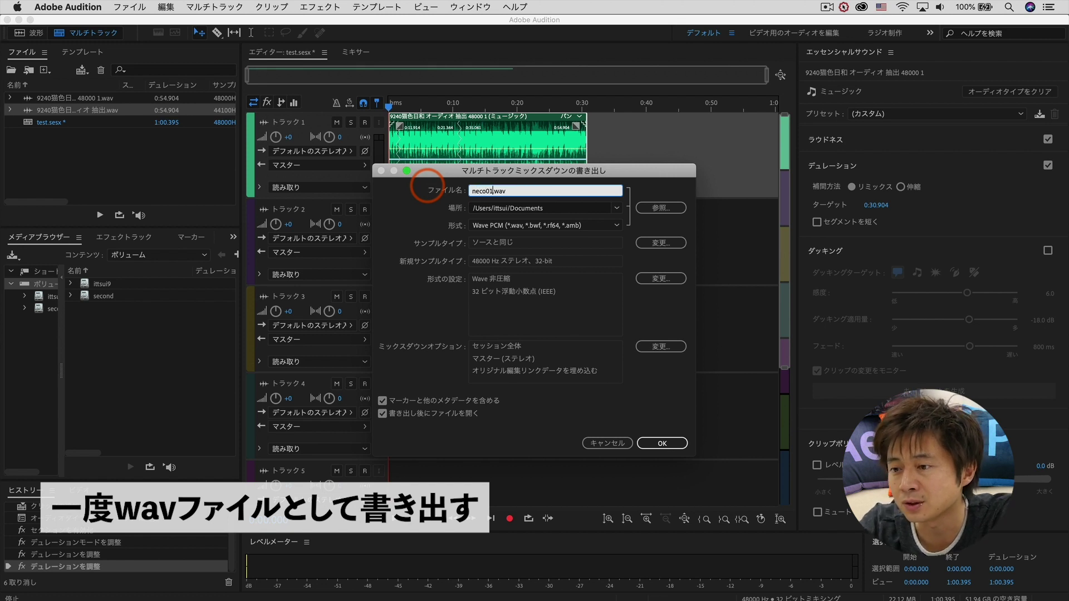
# - Set Desktop as the destination for the mixdown and export it in Wave PCM format
pyautogui.click(650, 210)
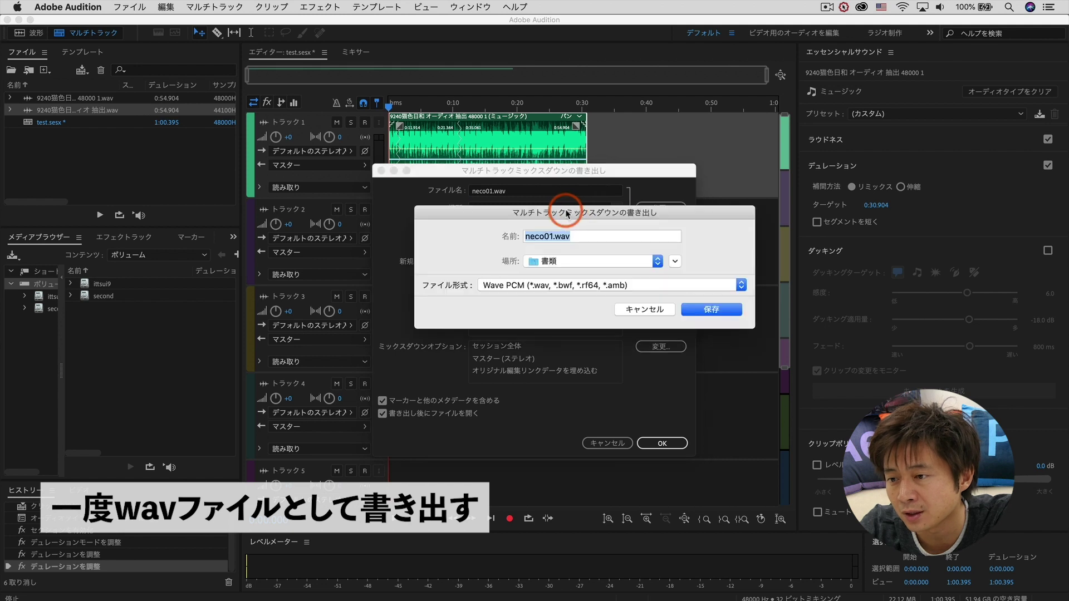
pyautogui.click(600, 263)
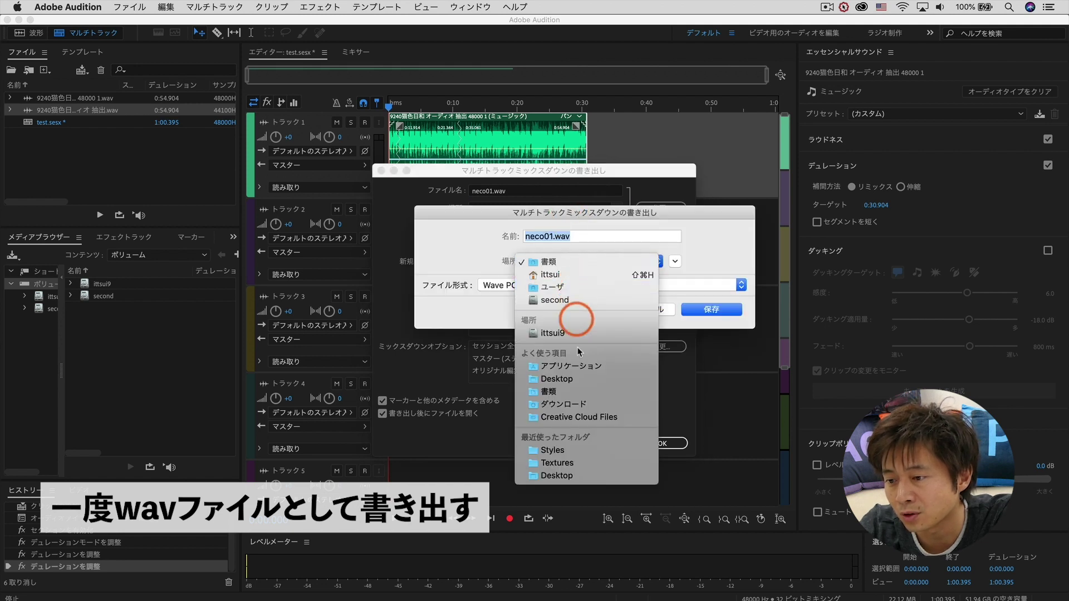
pyautogui.click(580, 381)
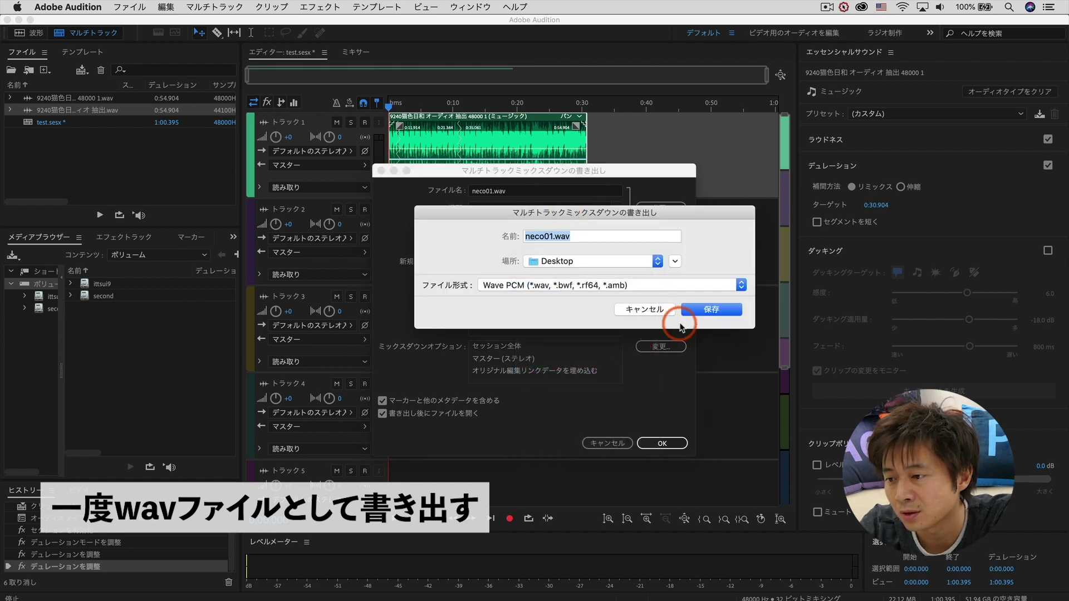
pyautogui.click(706, 309)
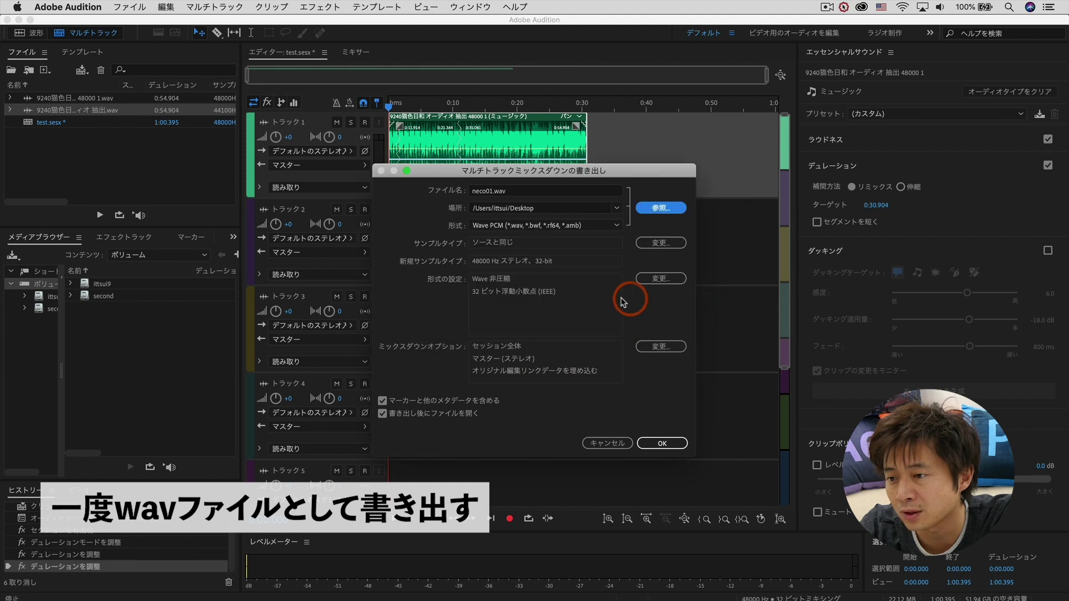
pyautogui.click(657, 445)
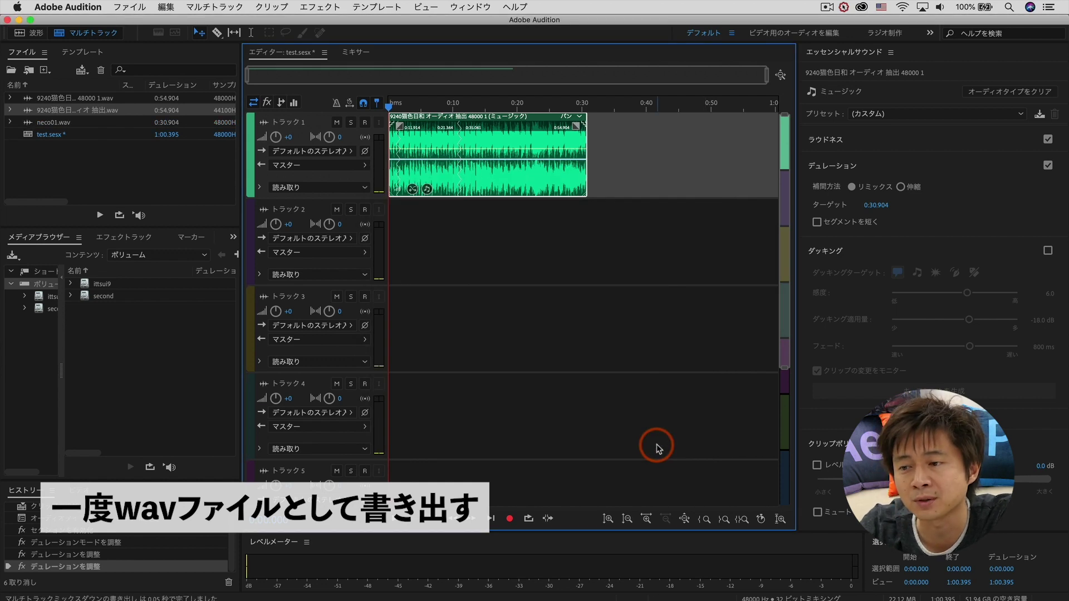
# - Switch to Premiere Pro and import neco01.wav from Desktop into the audio project
pyautogui.press('super+Tab')
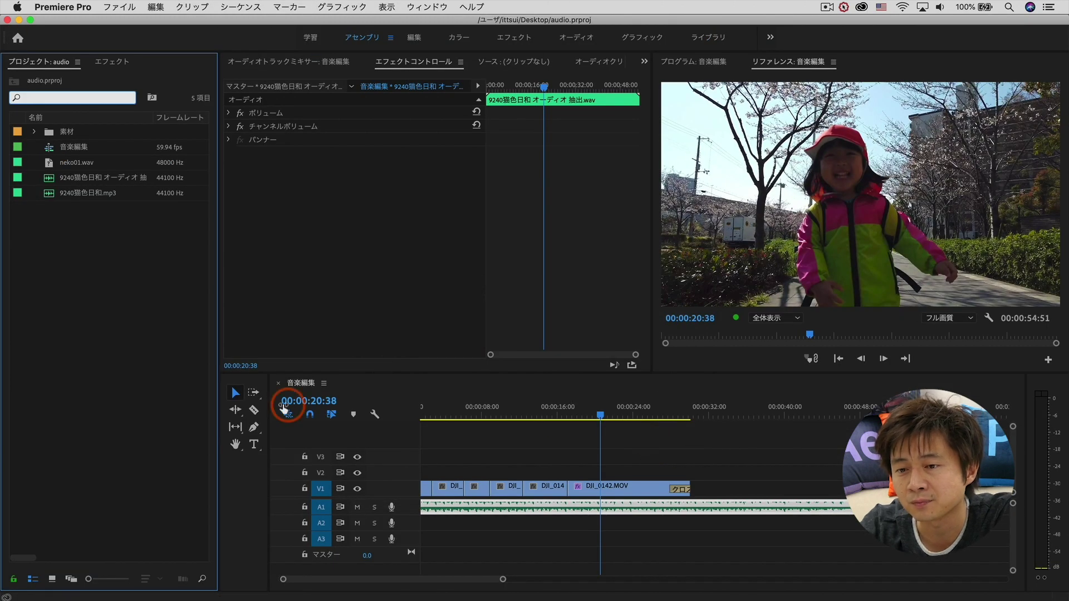
pyautogui.click(93, 363)
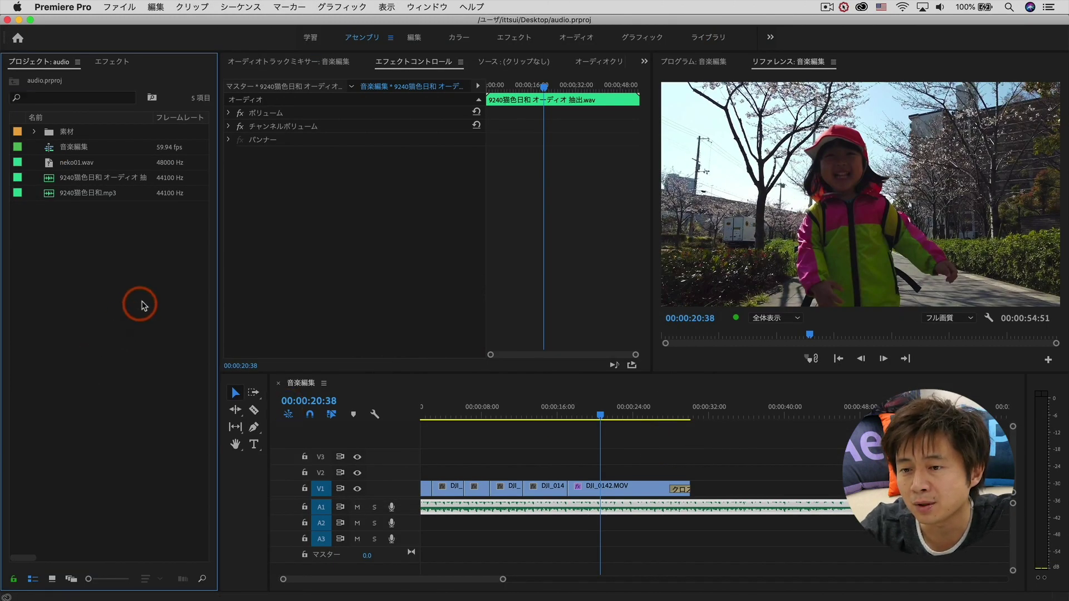
pyautogui.press('super+i')
pyautogui.click(410, 168)
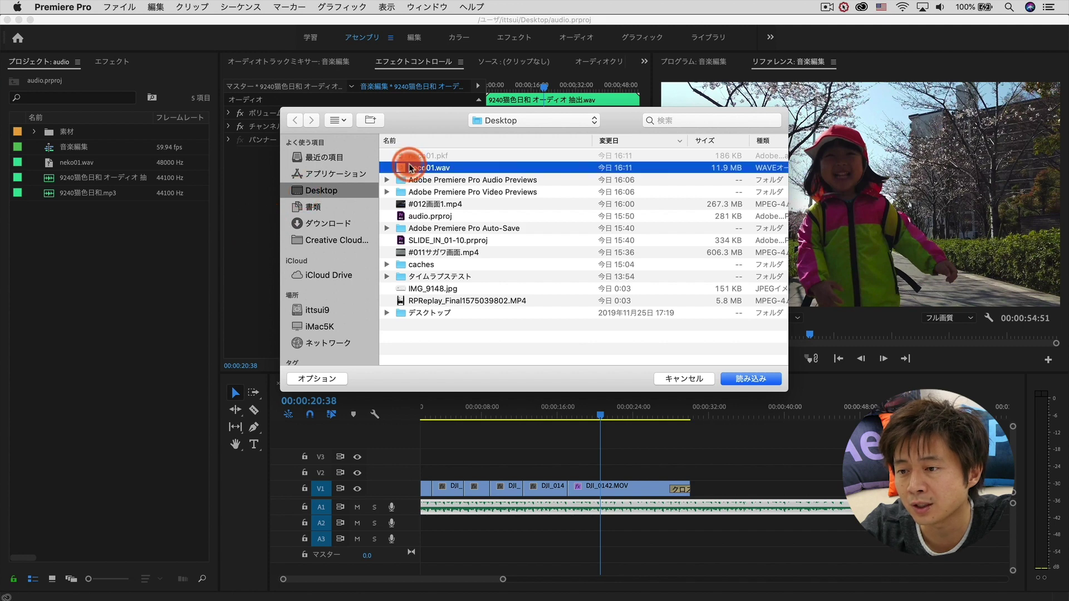
pyautogui.doubleClick(410, 168)
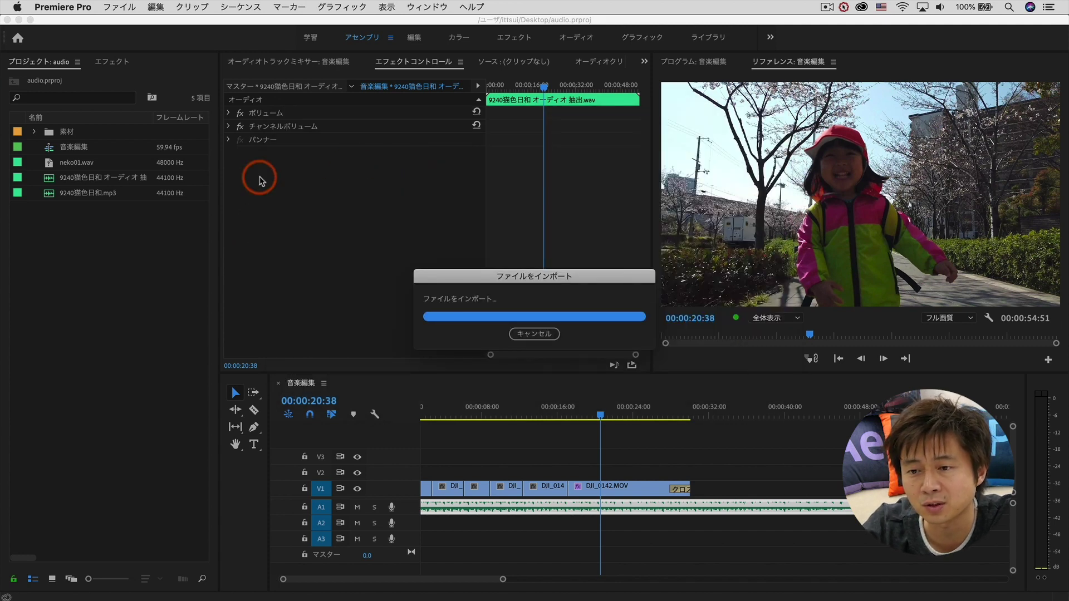
# - Replace the old music clip on track A1 with neco01.wav, aligned to the start of the sequence
pyautogui.moveTo(50, 196); pyautogui.dragTo(416, 520)
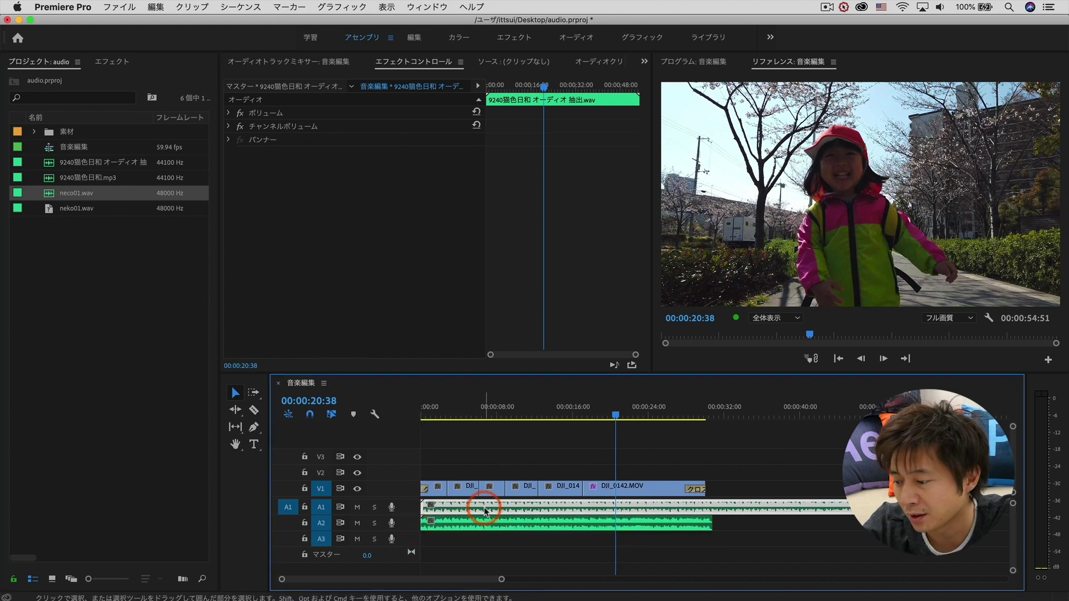
pyautogui.press('Delete')
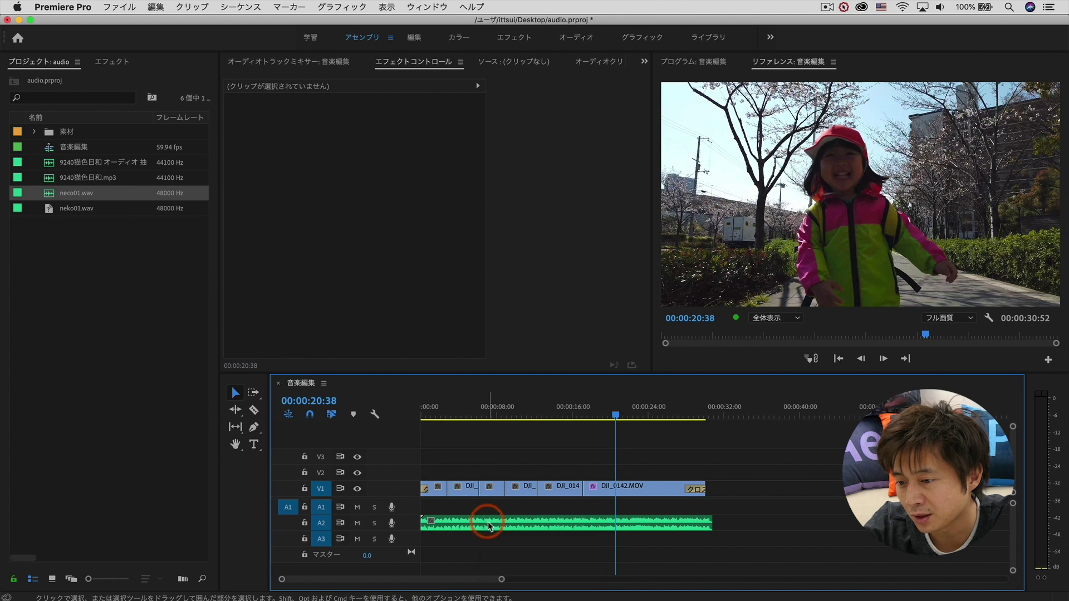
pyautogui.click(489, 525)
pyautogui.moveTo(489, 525); pyautogui.dragTo(489, 509)
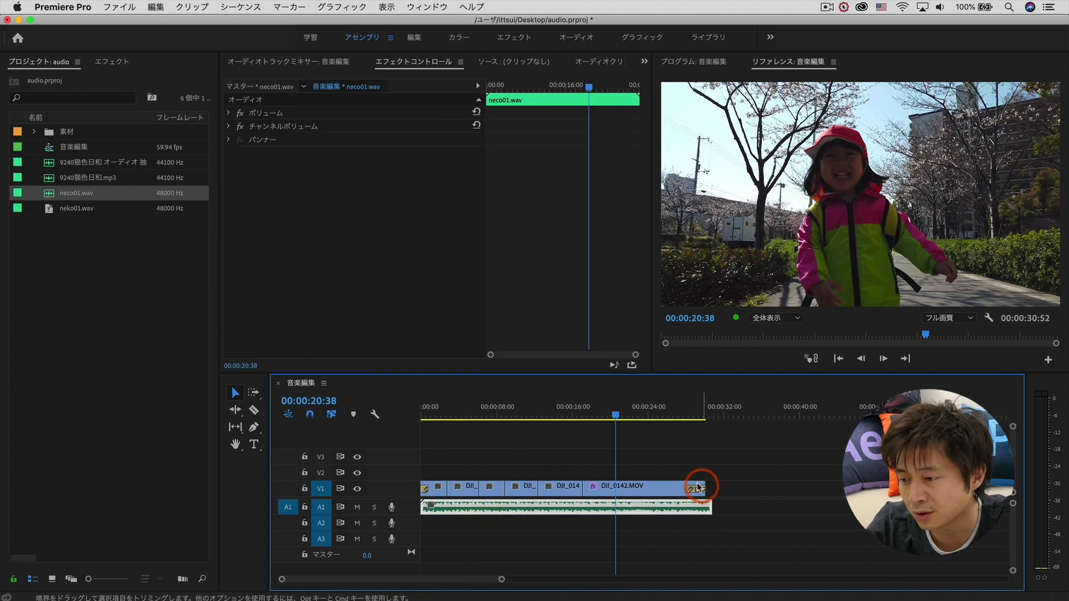
# - Play back the last part of the sequence to check how the remixed music ends with the video
pyautogui.click(676, 418)
pyautogui.press('\\')
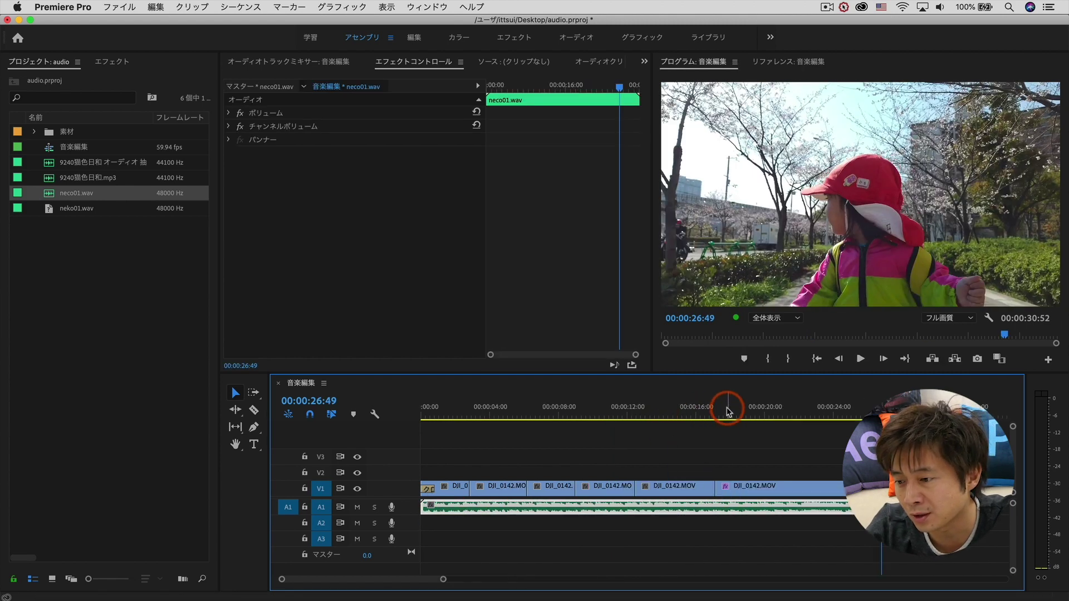
pyautogui.moveTo(728, 414); pyautogui.dragTo(796, 432)
pyautogui.press('space')
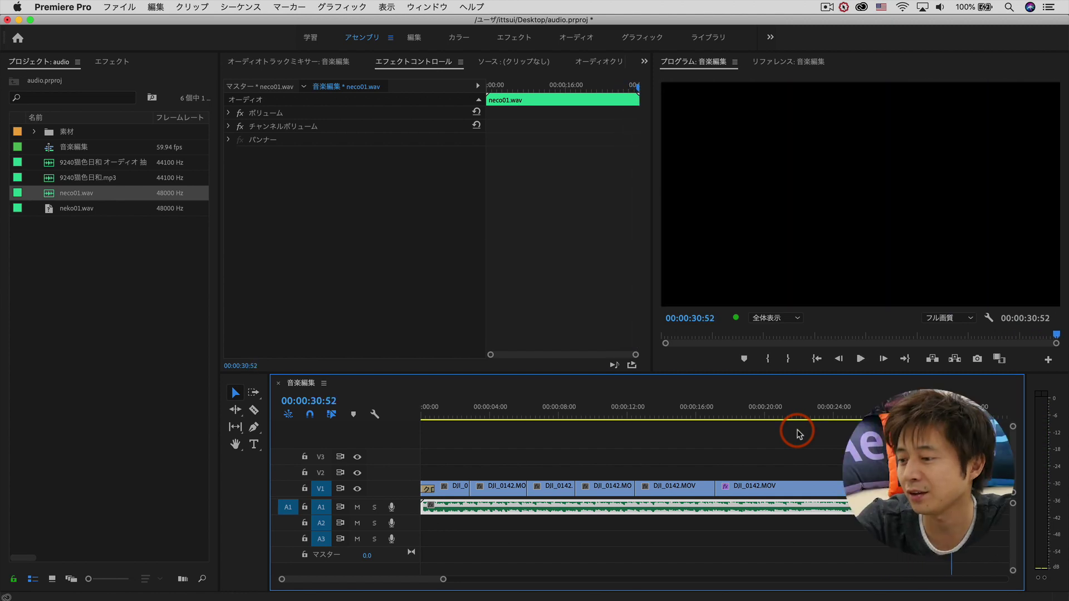
# - Play the sequence from its beginning to review the video with the remixed music
pyautogui.moveTo(805, 424); pyautogui.dragTo(389, 530)
pyautogui.click(468, 455)
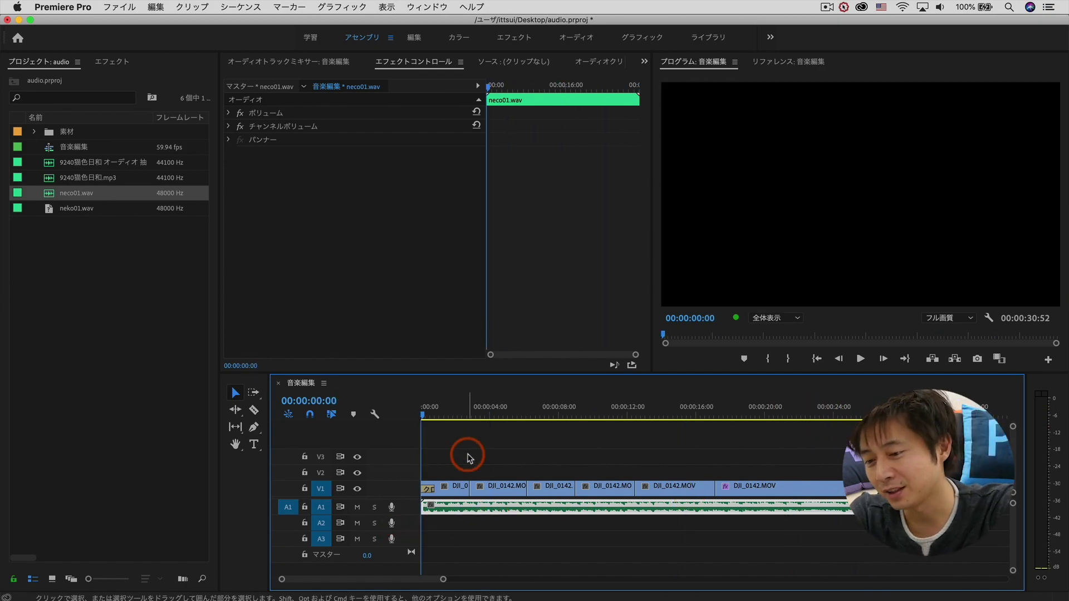
pyautogui.press('space')
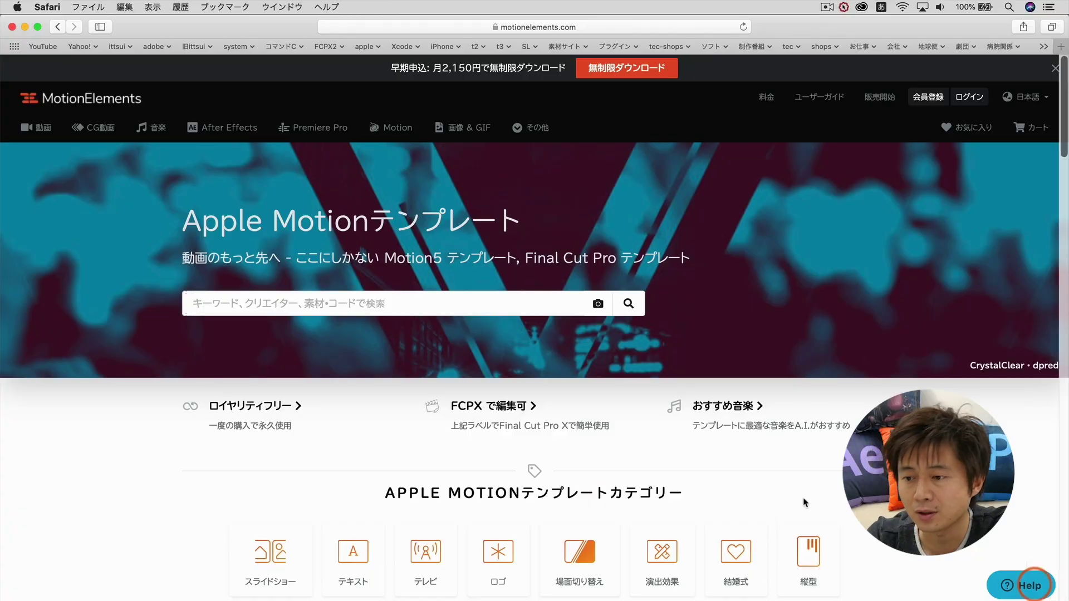
# - Look through the Apple Motion template page of MotionElements in Safari, including its categories and popular templates
pyautogui.click(680, 453)
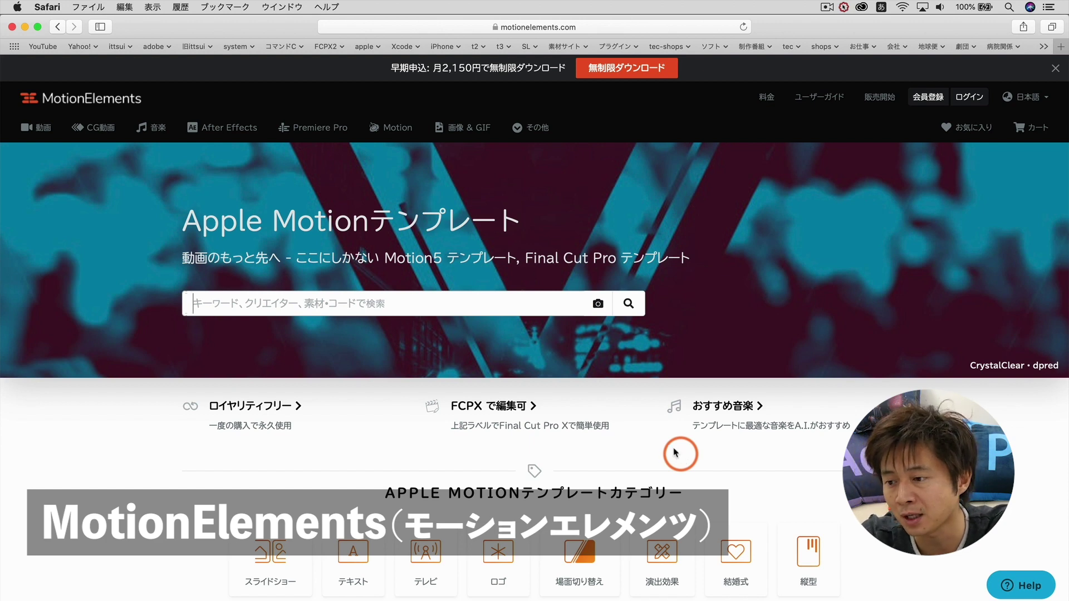
pyautogui.scroll(-10, 674, 452)
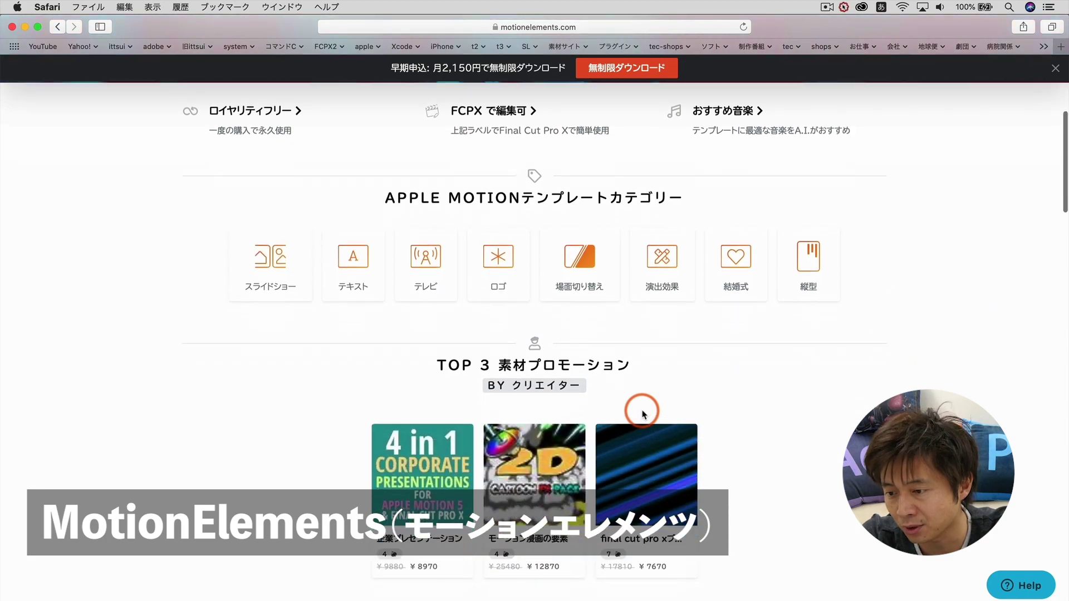
pyautogui.scroll(-15, 641, 413)
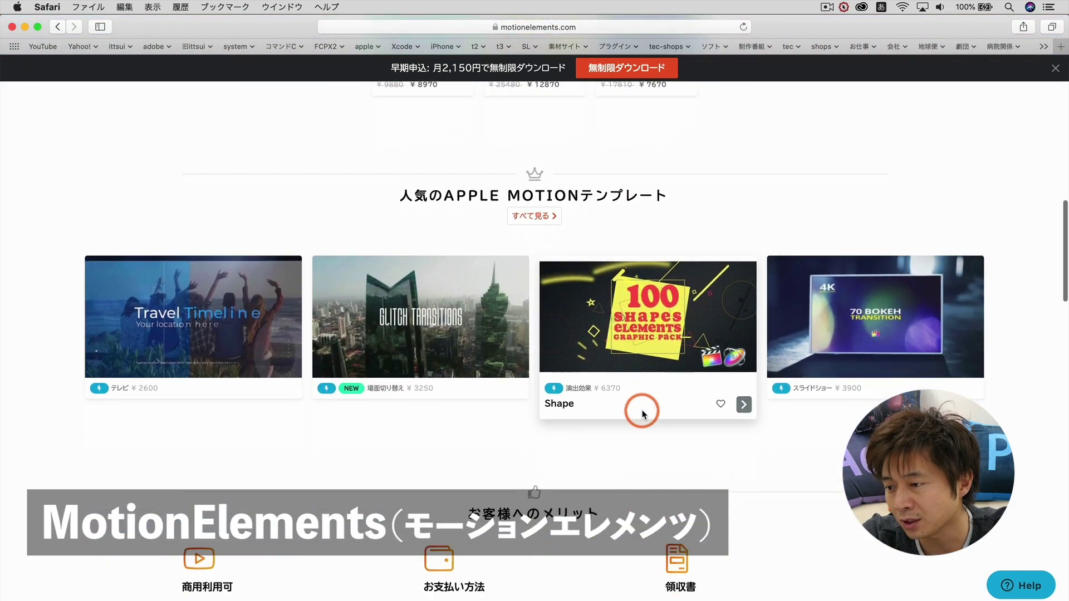
pyautogui.scroll(20, 642, 413)
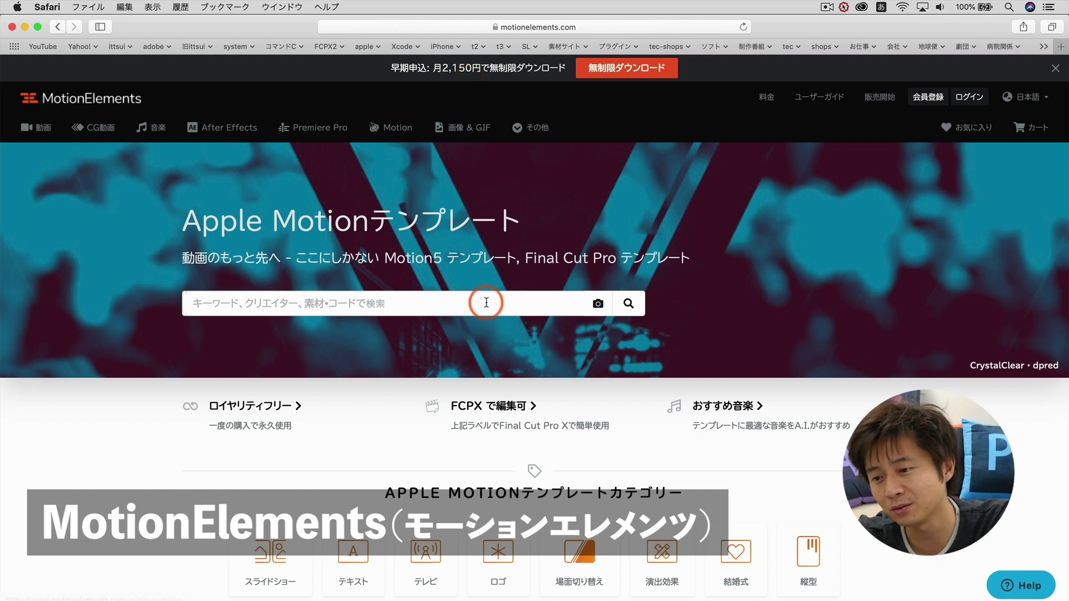
pyautogui.scroll(-1, 483, 314)
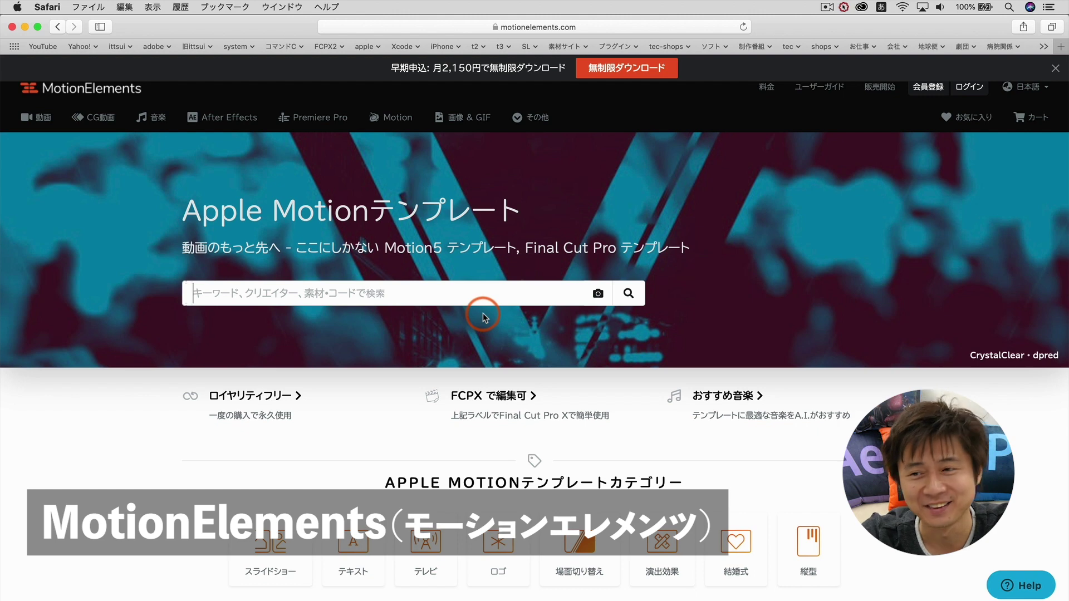
pyautogui.scroll(-3, 532, 377)
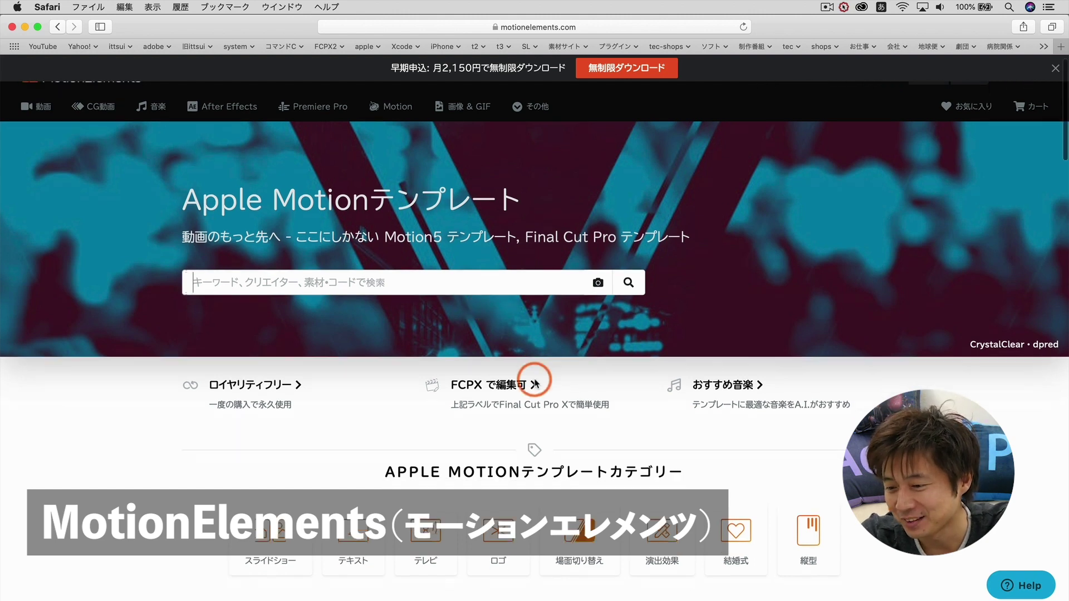